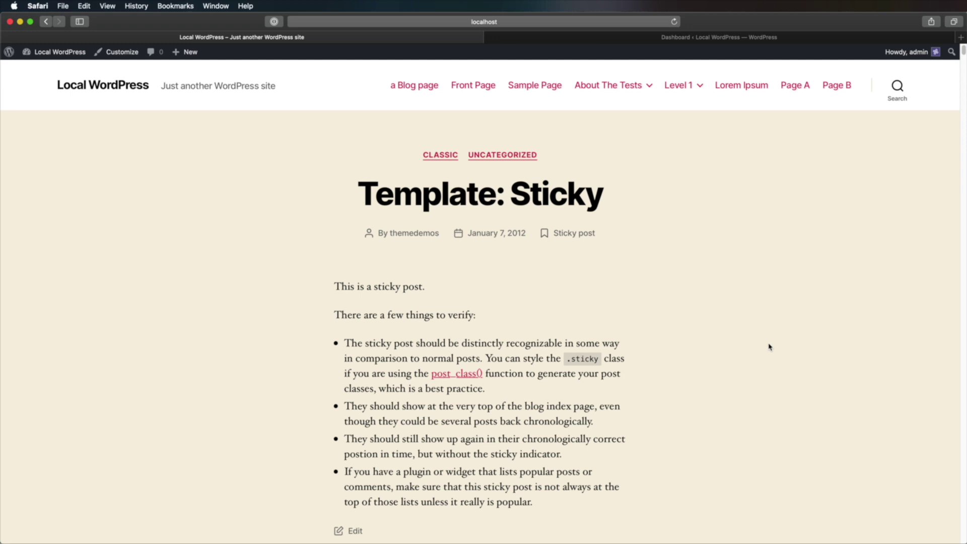
Open Settings > Reading in the WordPress admin and review the homepage display option
left_click(629, 41)
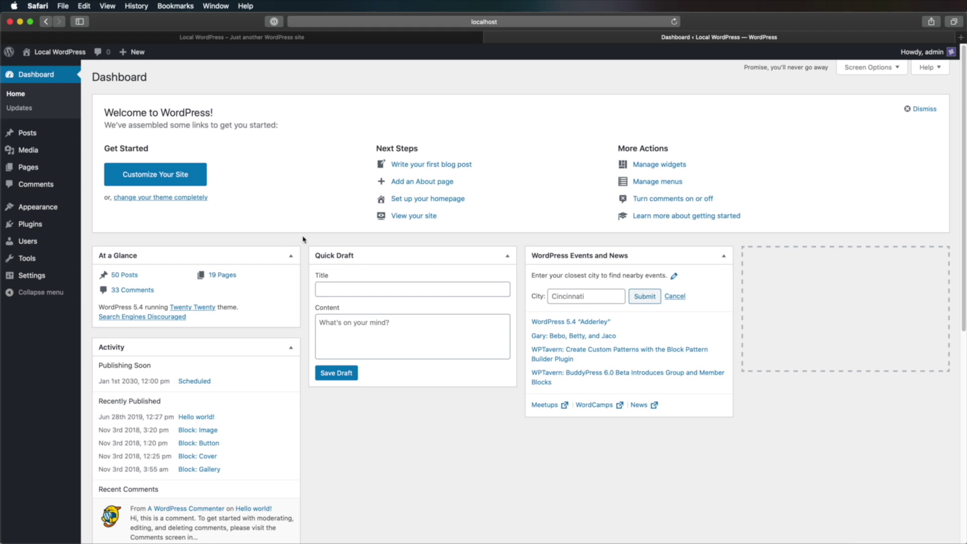
left_click(44, 277)
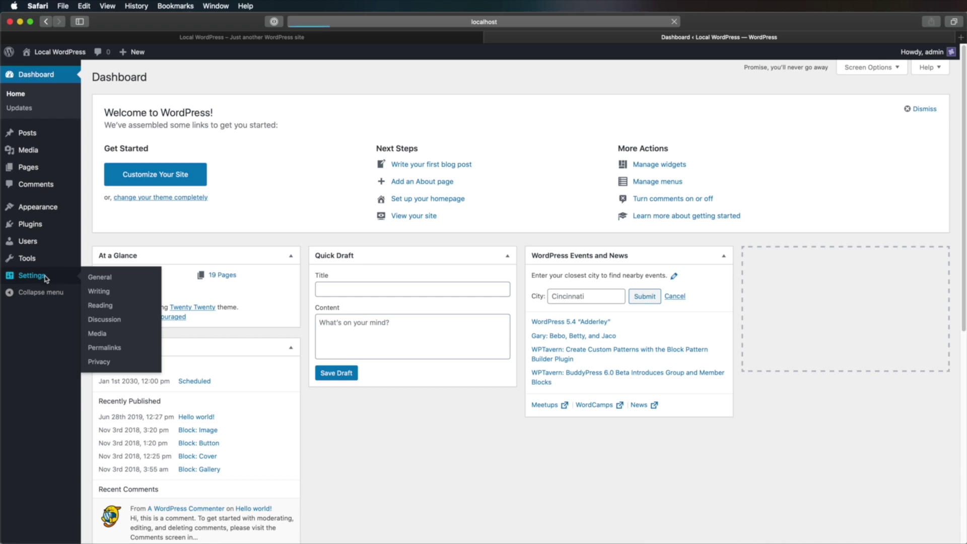
left_click(36, 292)
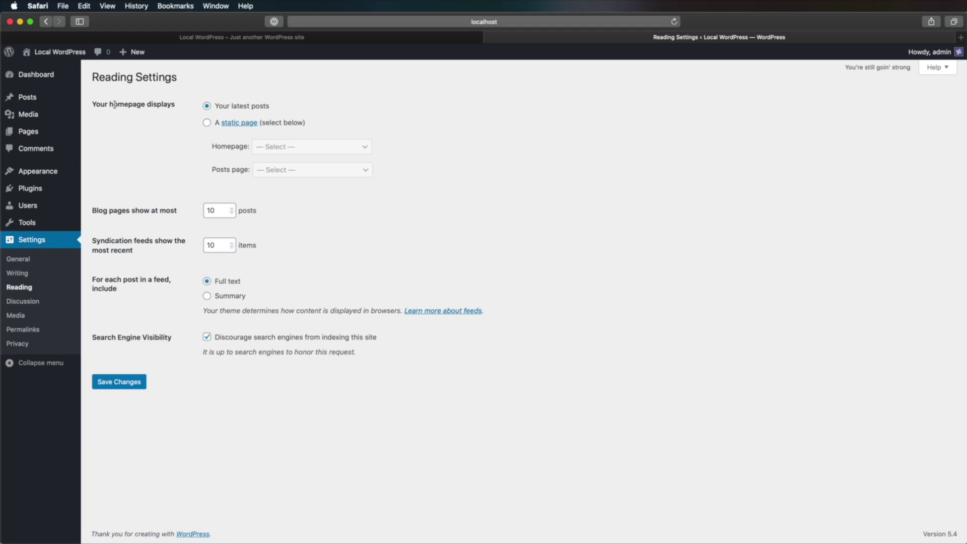
left_click_drag(92, 105, 175, 104)
left_click(199, 118)
left_click(273, 39)
scroll(697, 275, "down", 10)
scroll(697, 275, "down", 10)
scroll(698, 275, "up", 3)
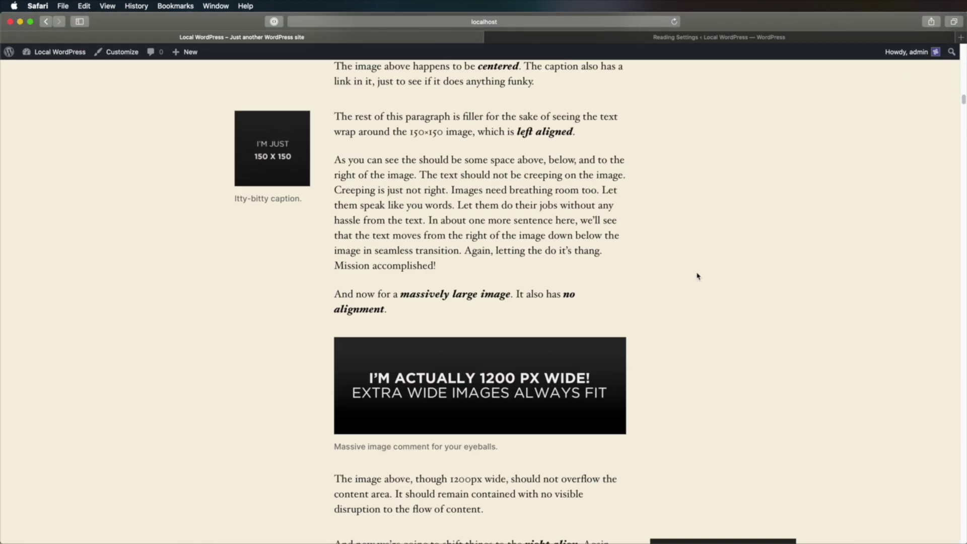
scroll(697, 275, "down", 5)
Try A static page, revert to Your latest posts, save, and view the live site
key("ctrl+Tab")
left_click(249, 125)
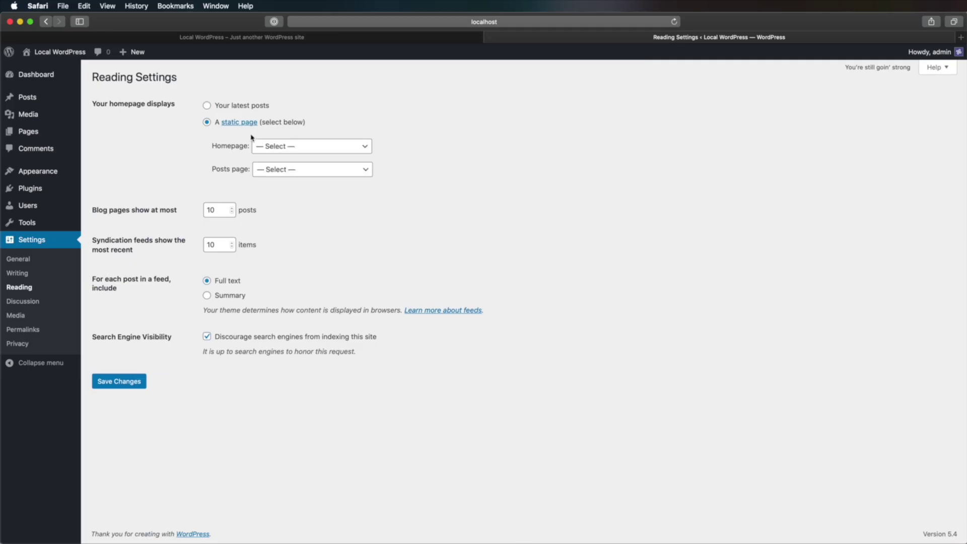
left_click(287, 154)
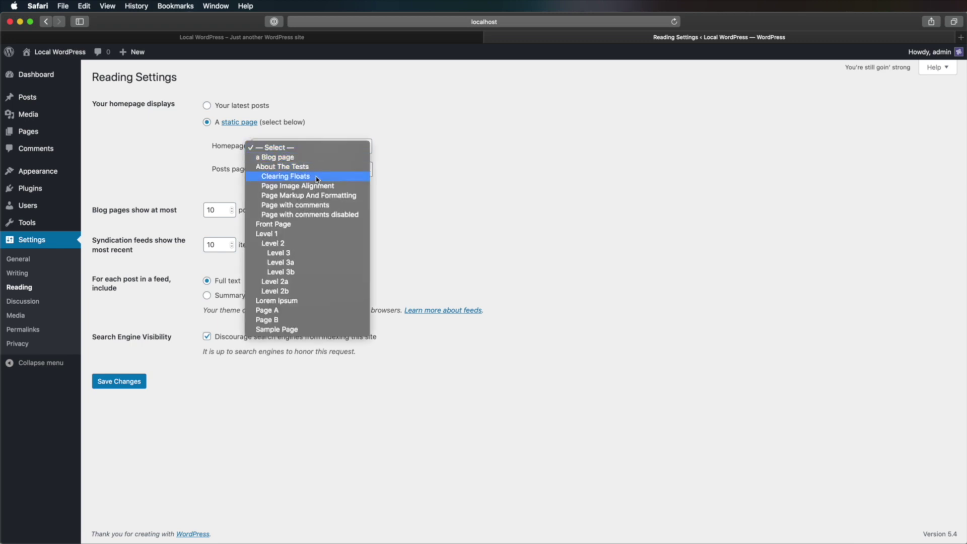
left_click(389, 152)
left_click(250, 107)
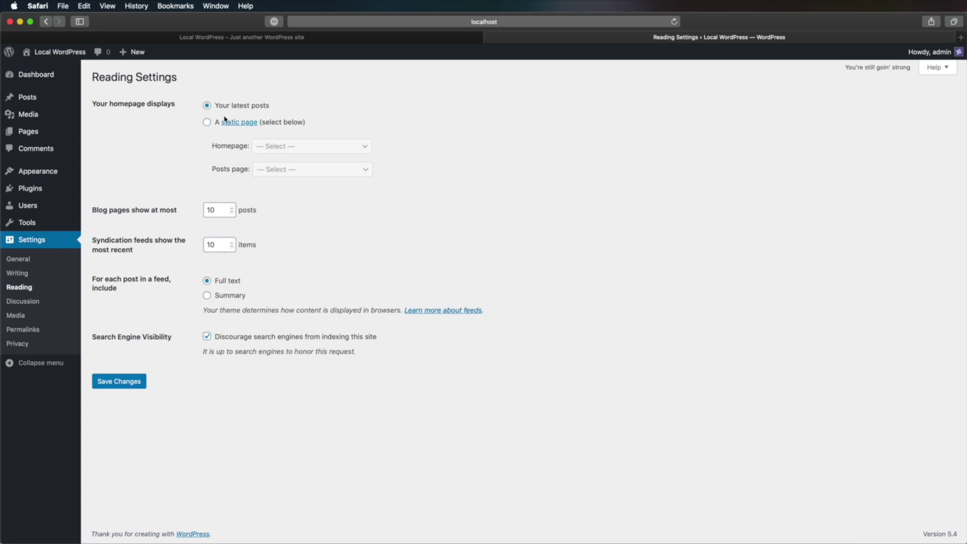
left_click(126, 388)
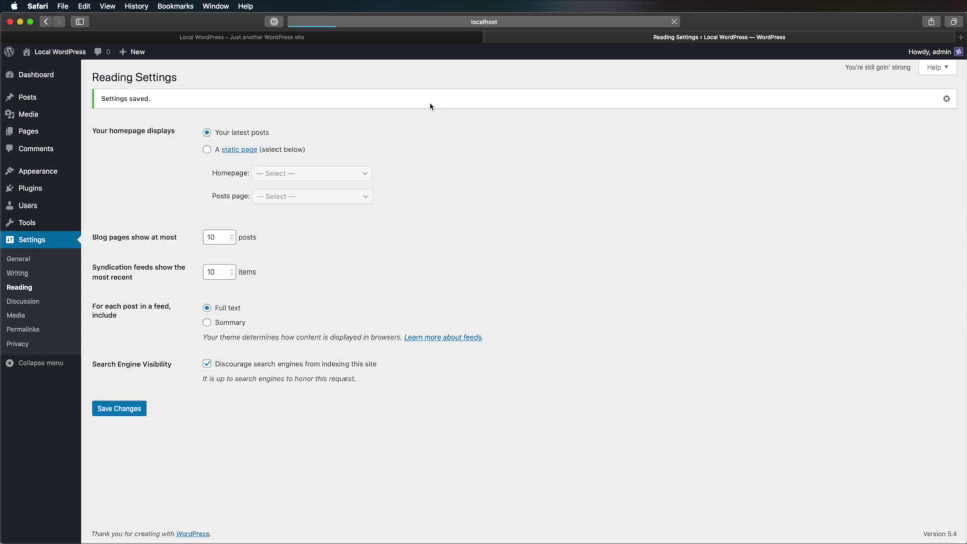
left_click(358, 38)
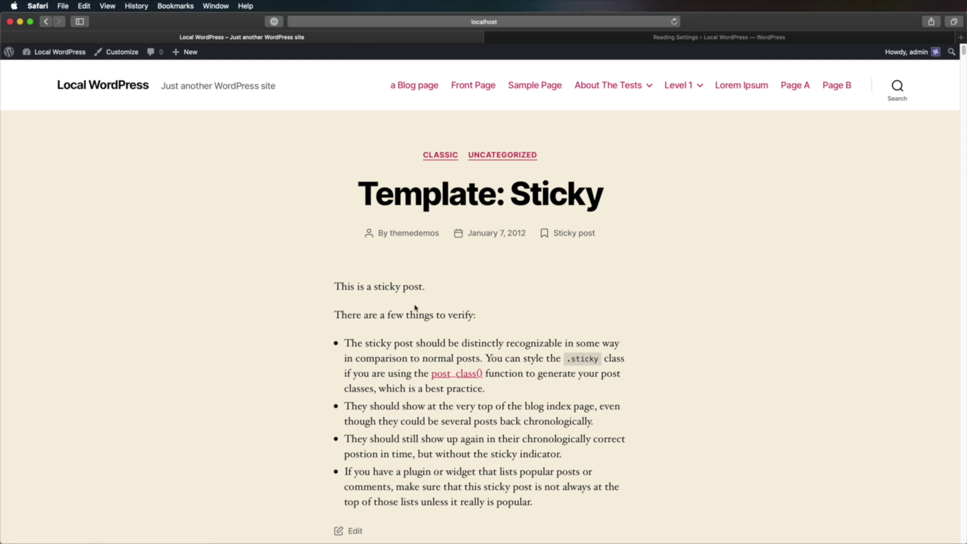
Glance between the Reading Settings tab and the live site post, ending on Reading Settings
left_click(692, 38)
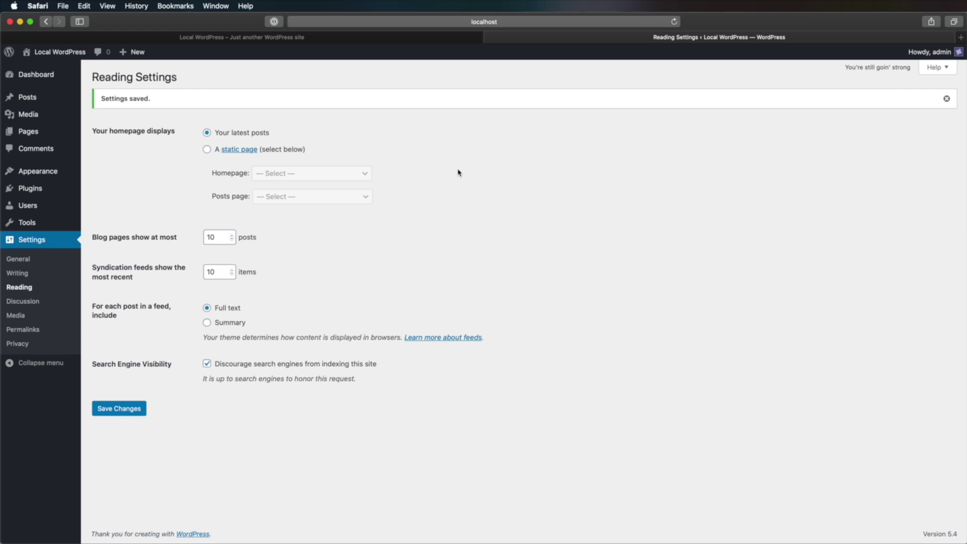
left_click(412, 37)
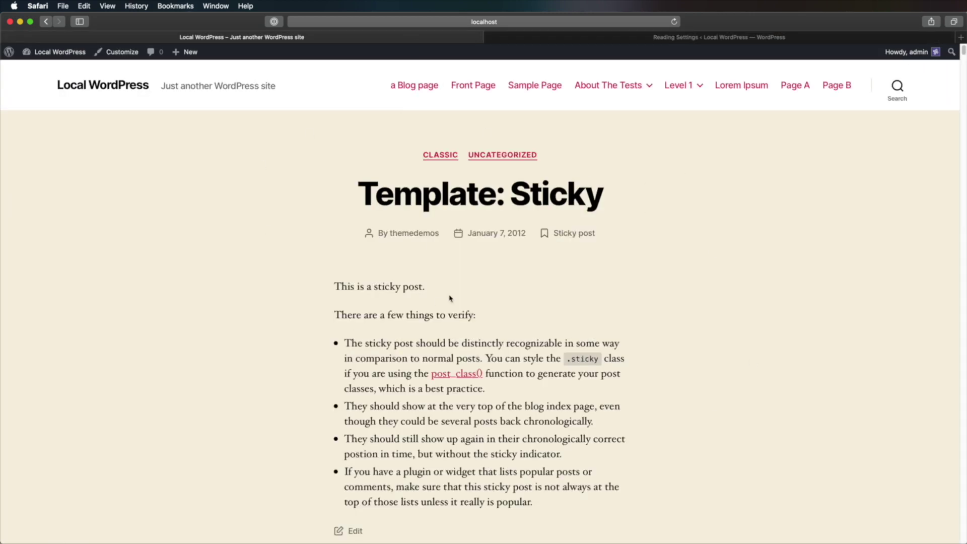
scroll(449, 299, "down", 1)
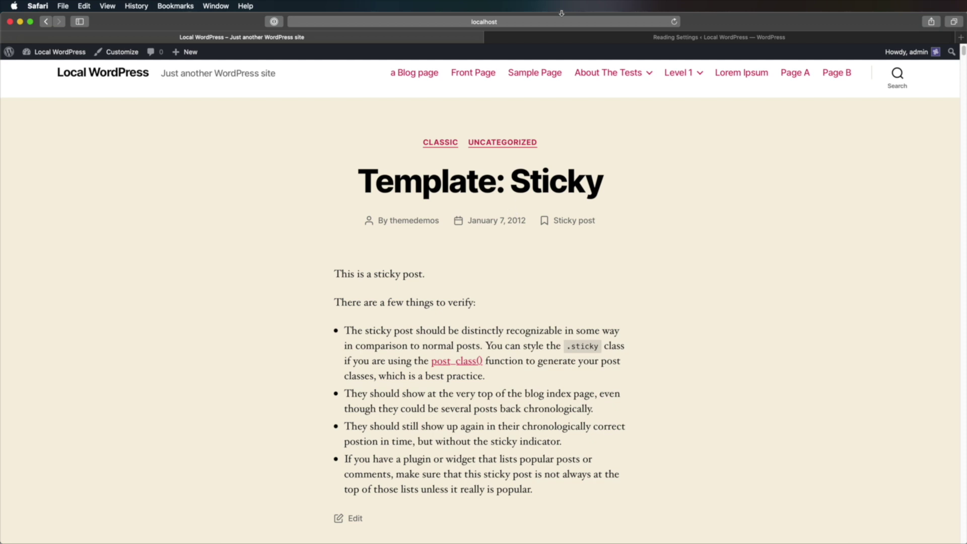
left_click(573, 41)
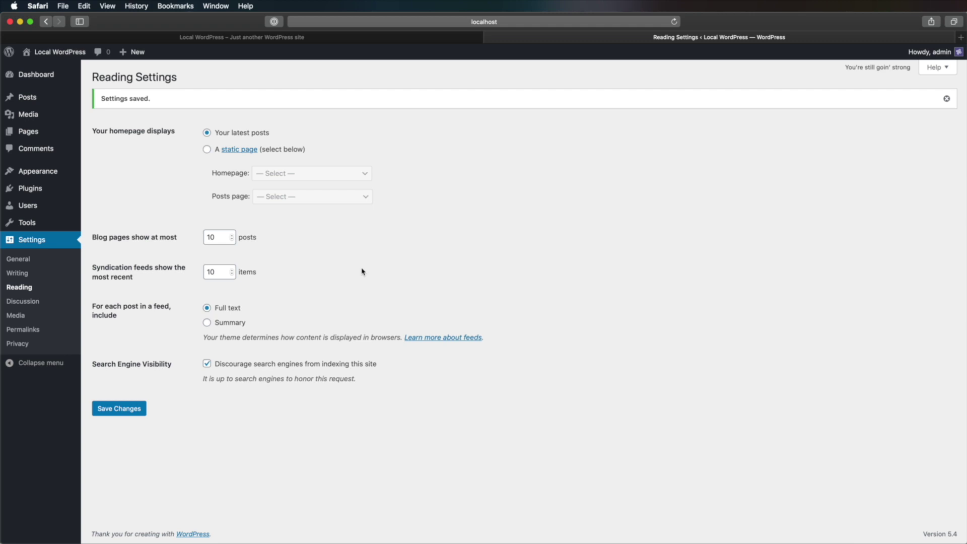
mouse_move(38, 171)
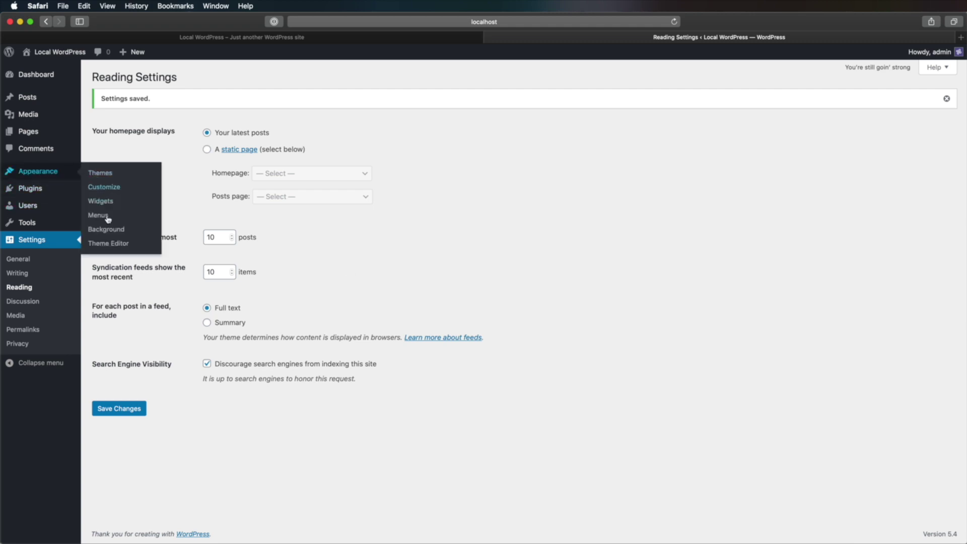
Open Twenty Twenty's Main Index Template (index.php) in the Theme Editor and browse its code
left_click(108, 243, "super")
left_click(700, 41)
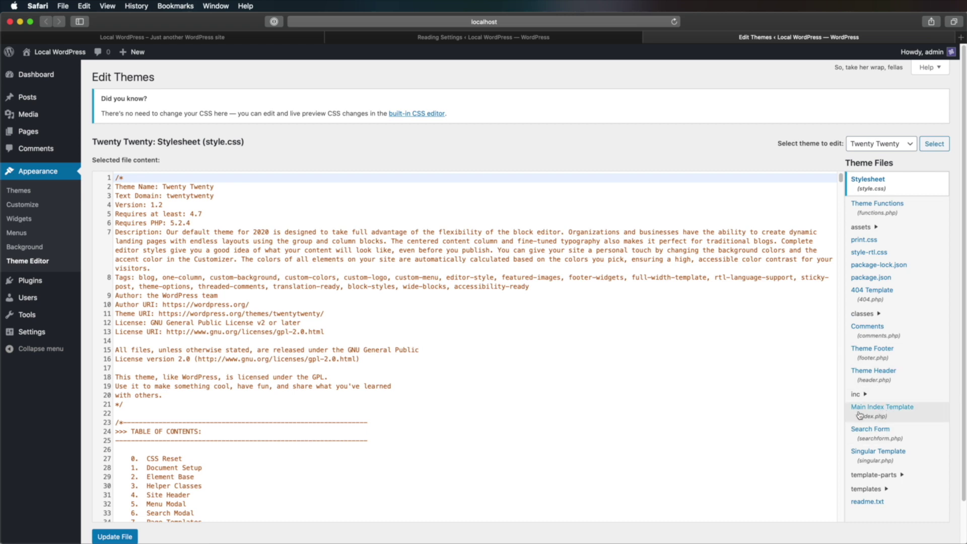
left_click(894, 413)
scroll(295, 225, "down", 3)
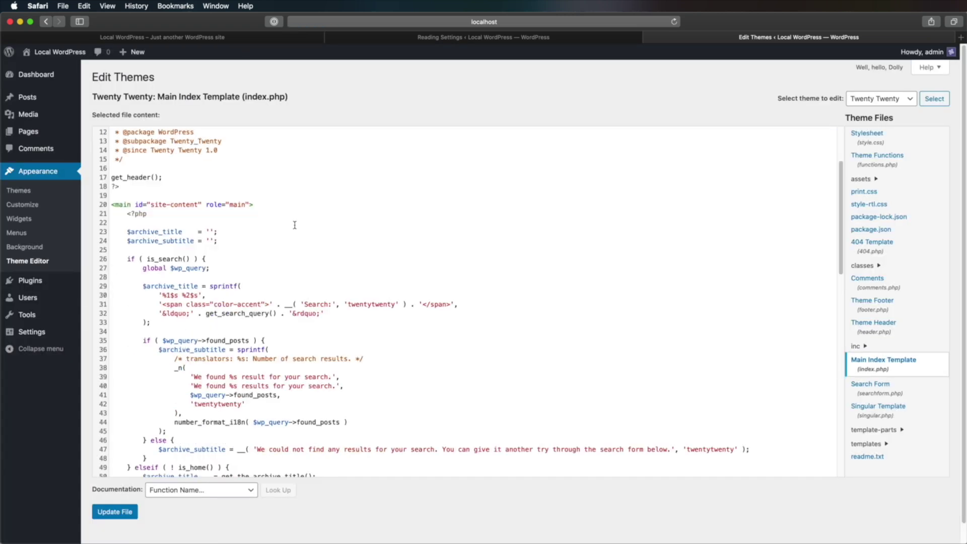
left_click_drag(112, 204, 293, 355)
scroll(294, 346, "down", 5)
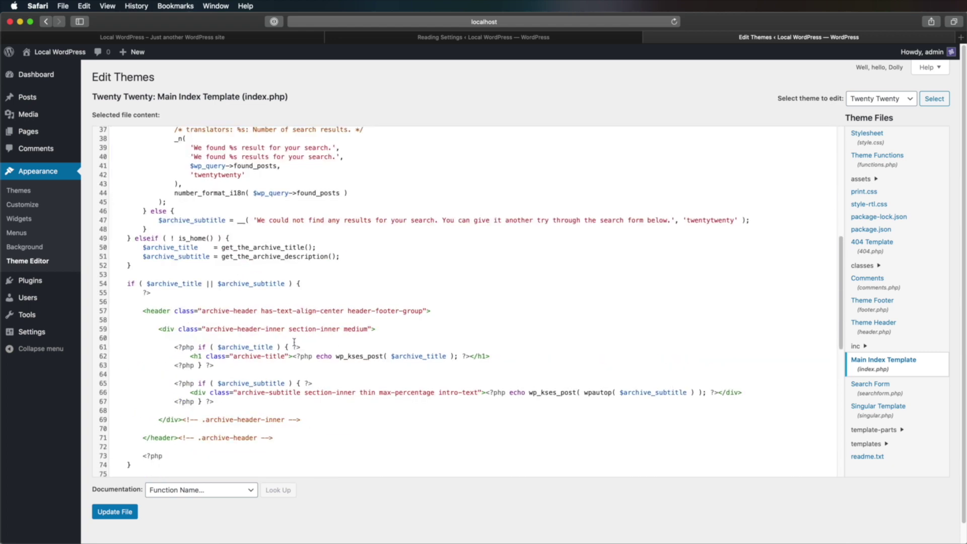
left_click(296, 331)
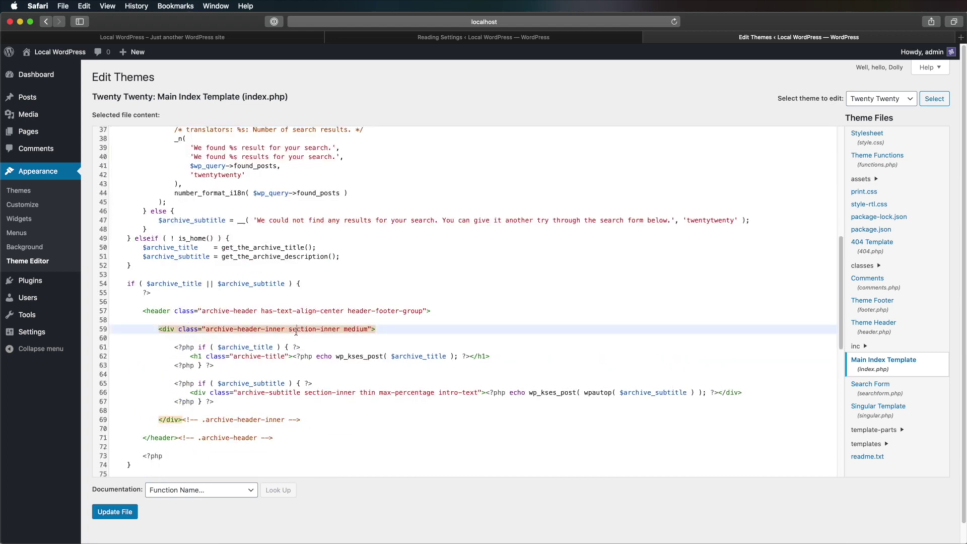
left_click(194, 39)
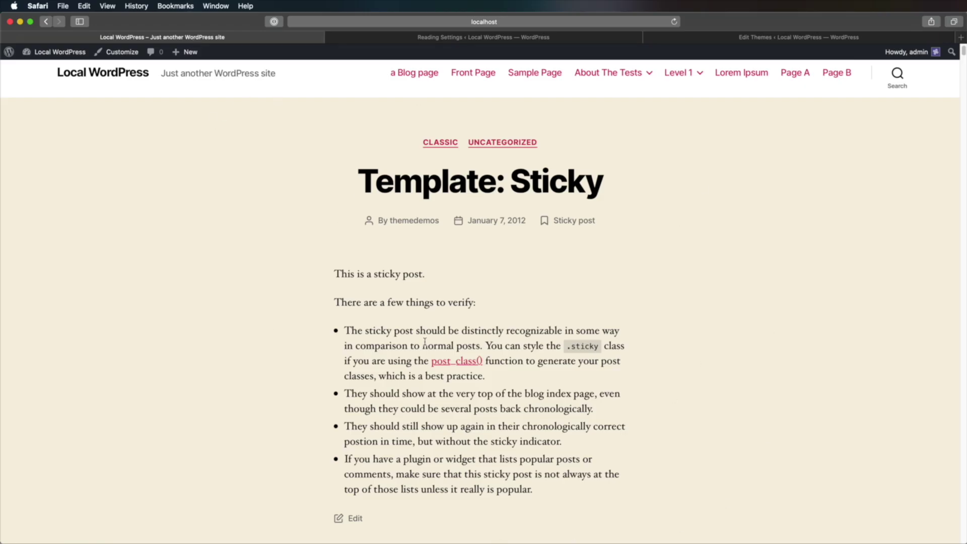
left_click(755, 37)
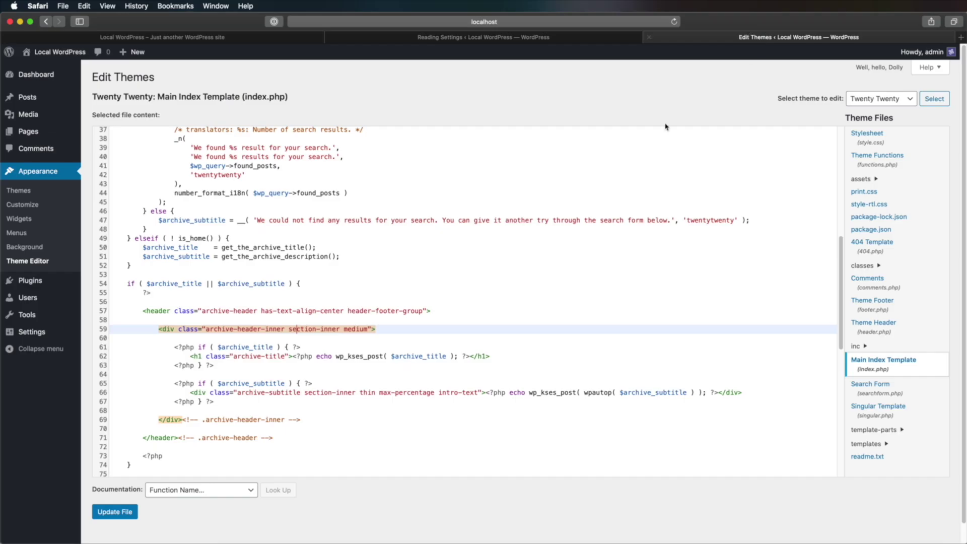
left_click(360, 339)
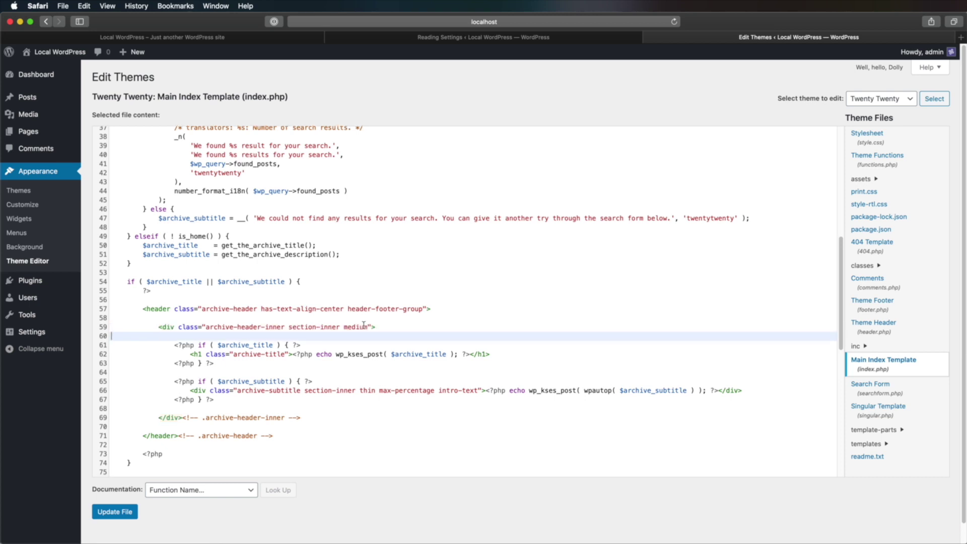
scroll(363, 327, "down", 5)
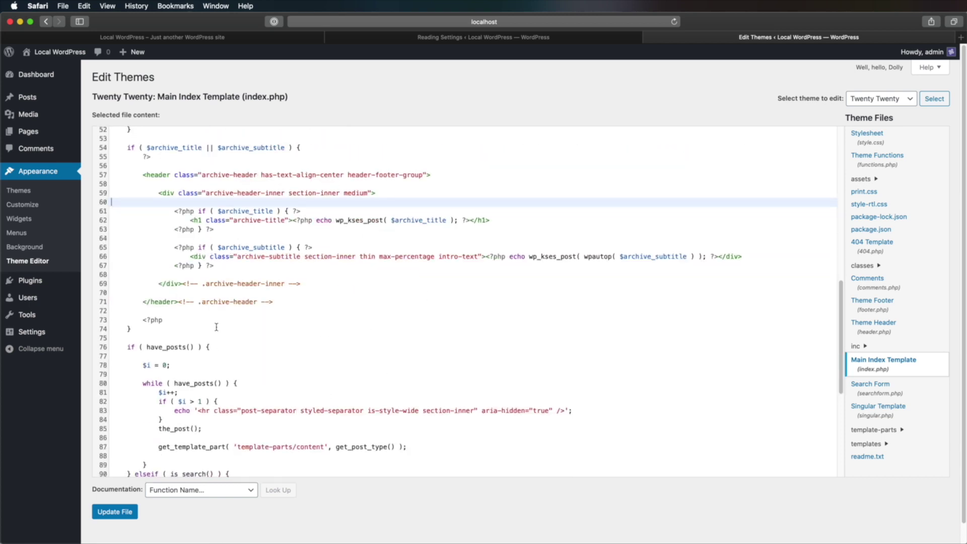
scroll(216, 327, "down", 5)
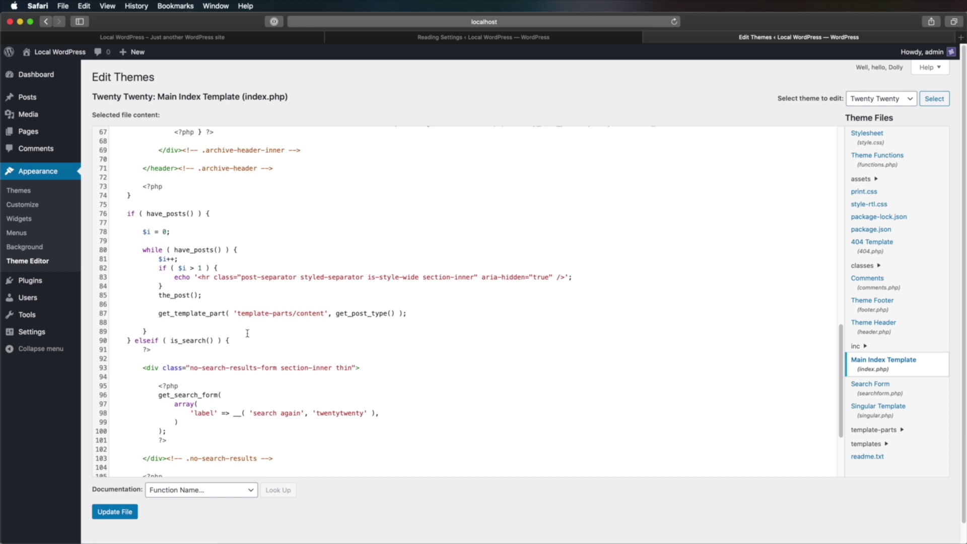
scroll(246, 333, "up", 4)
scroll(247, 333, "up", 3)
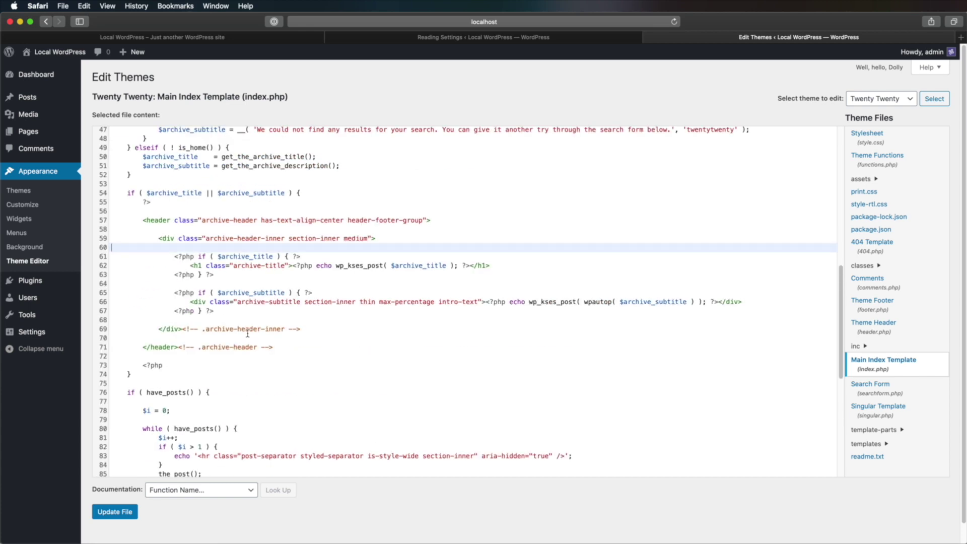
scroll(250, 338, "up", 3)
scroll(249, 338, "up", 3)
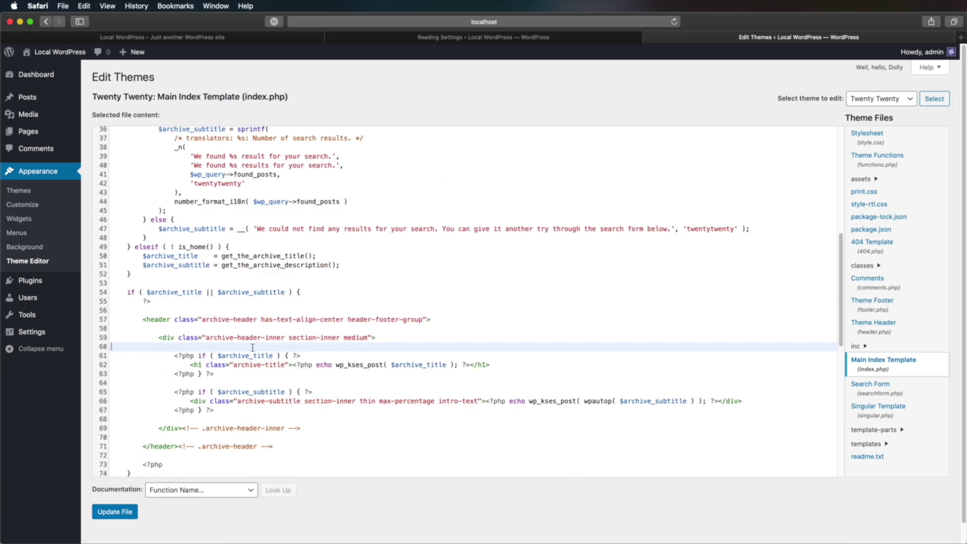
scroll(250, 344, "up", 3)
scroll(252, 349, "up", 3)
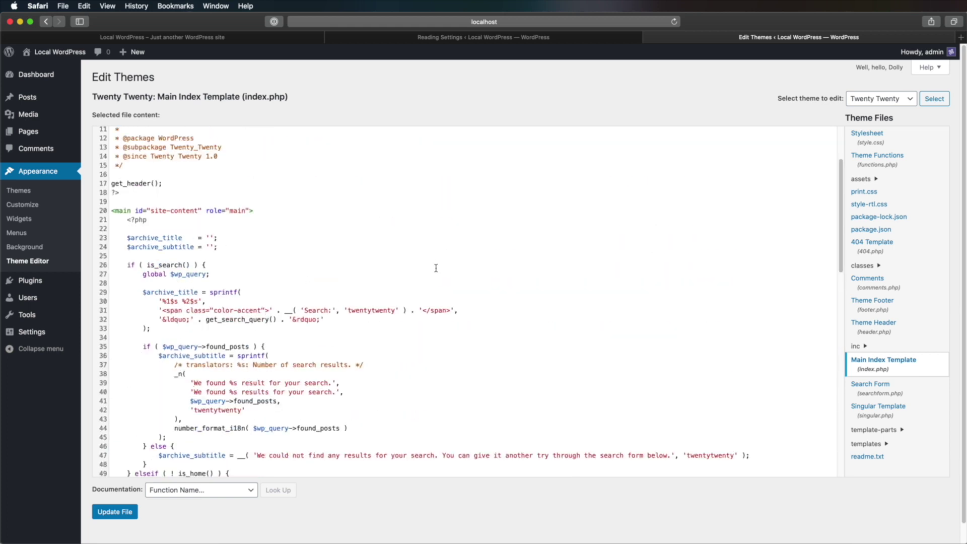
Insert <h1>Hello world!</h1> right after <main> in index.php and save with Update File
left_click(290, 215)
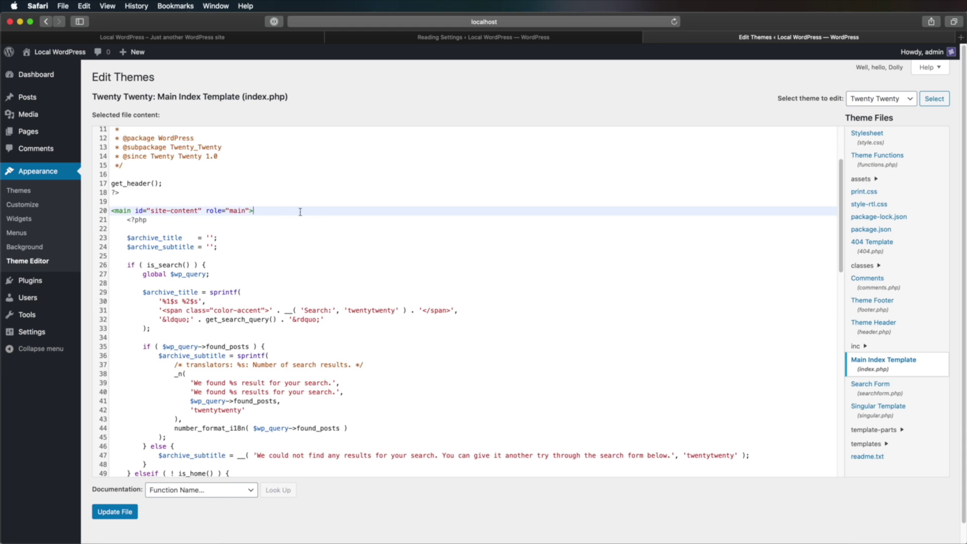
key("Return")
type("<")
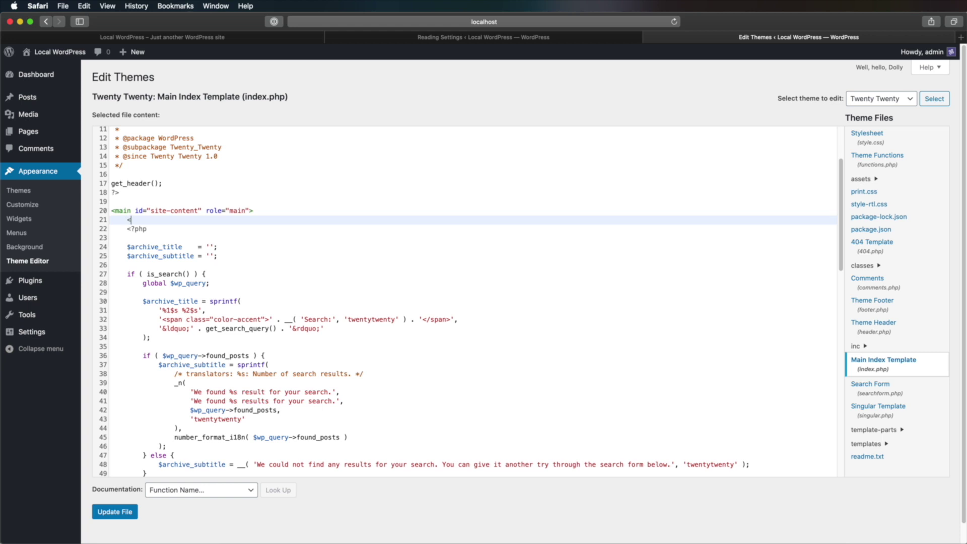
type("h1")
type(">")
key("Return")
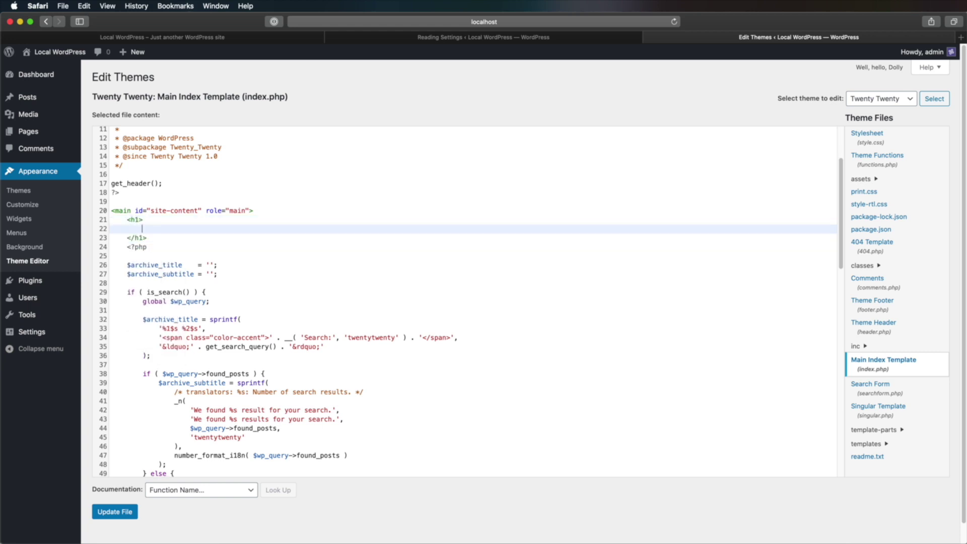
type("Hello world!")
left_click(115, 511)
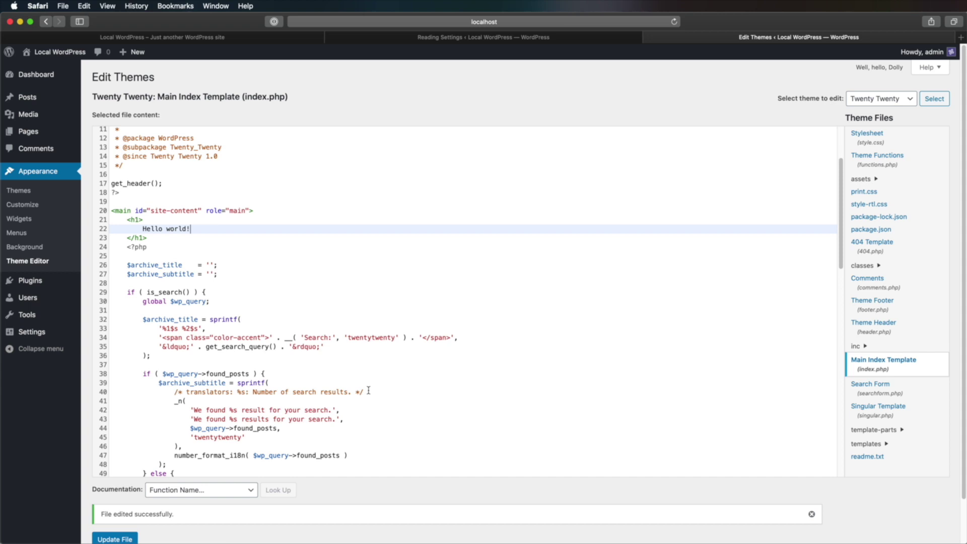
Reload the live site and inspect the new Hello world! heading above the sticky post
left_click(249, 39)
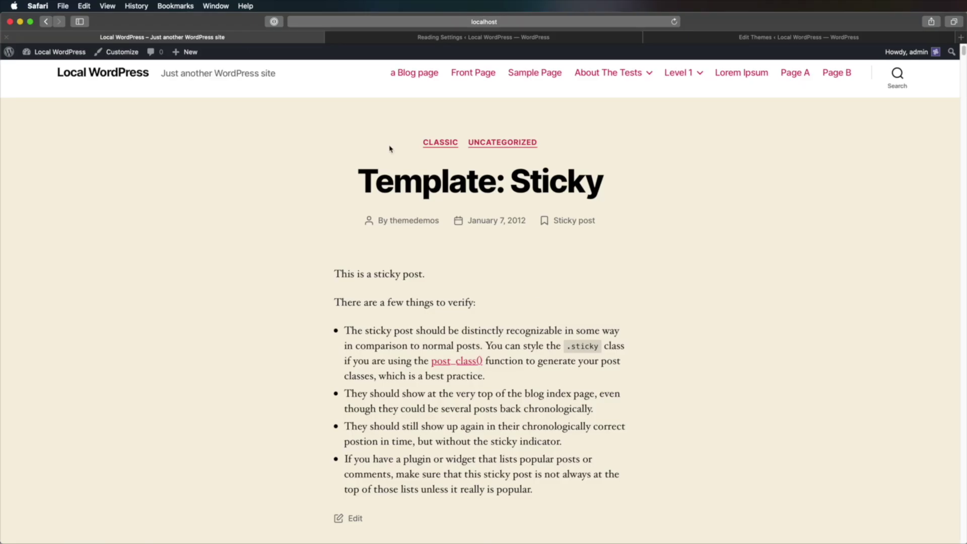
key("super+r")
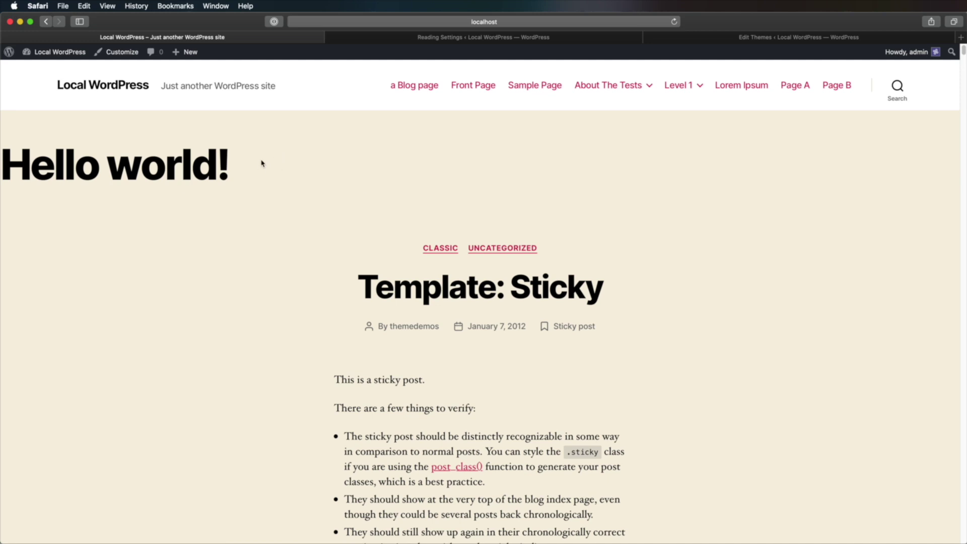
left_click_drag(262, 164, 5, 154)
left_click(106, 183)
Delete the Hello world! h1 lines from index.php and save the template
left_click(762, 39)
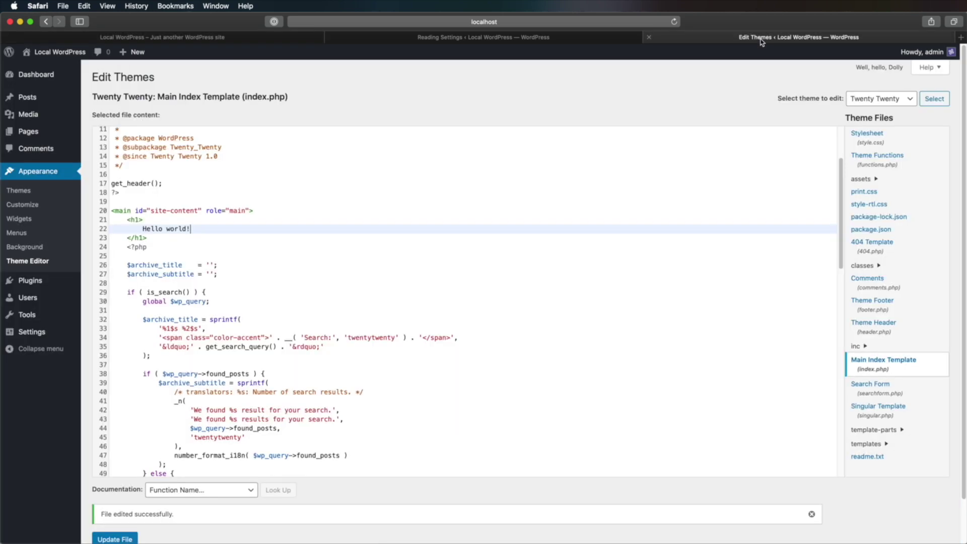
left_click(171, 239)
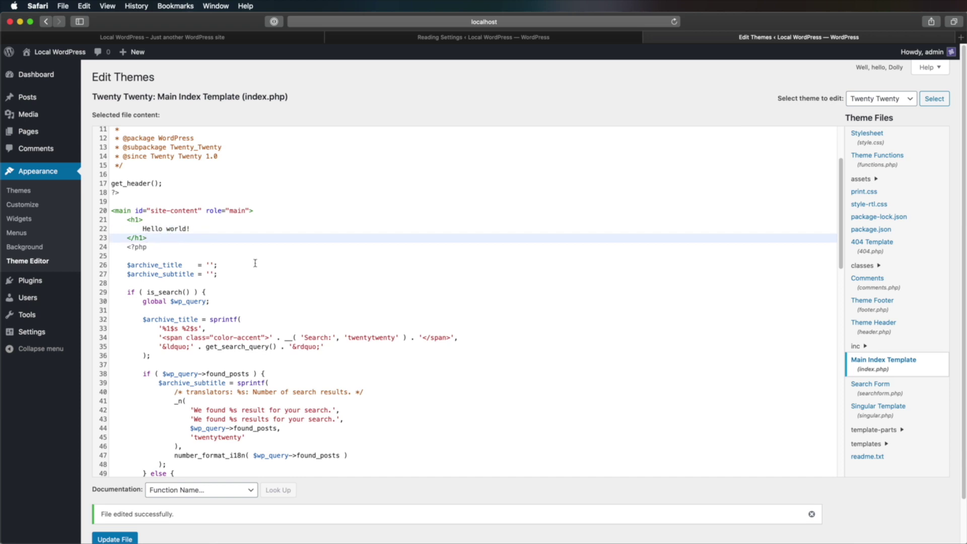
key("shift+Up")
key("shift+Up")
key("shift+Up")
key("BackSpace")
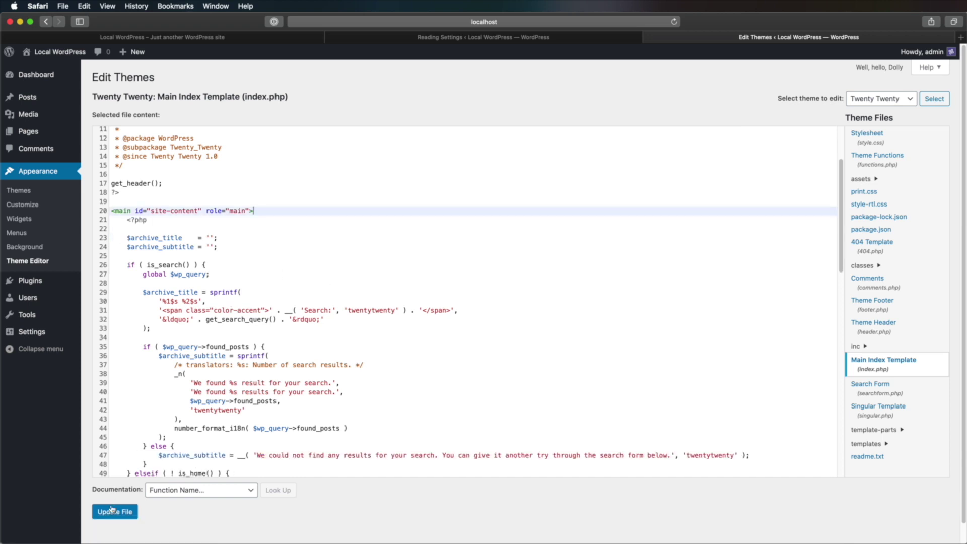
left_click(115, 513)
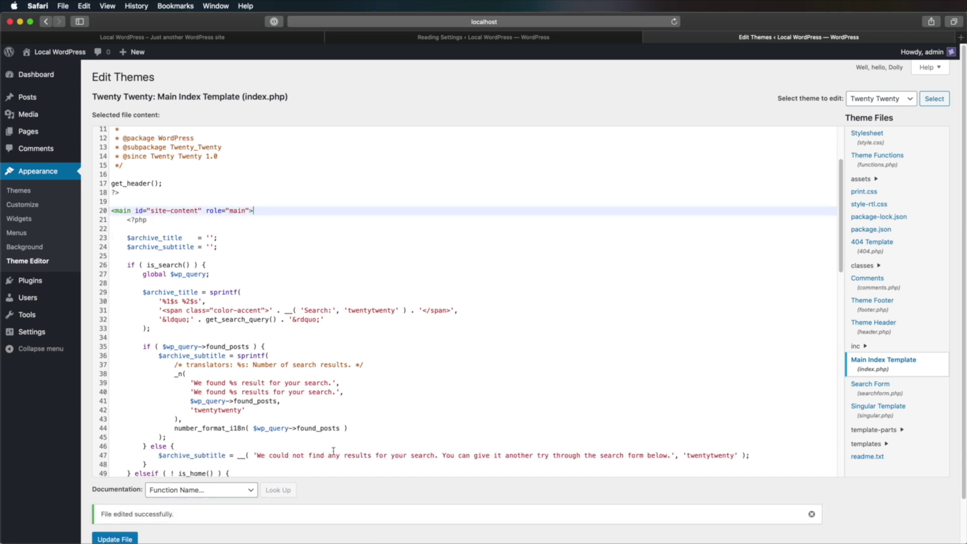
Reload the live site to confirm the Hello world! heading is gone
left_click(237, 36)
key("super+r")
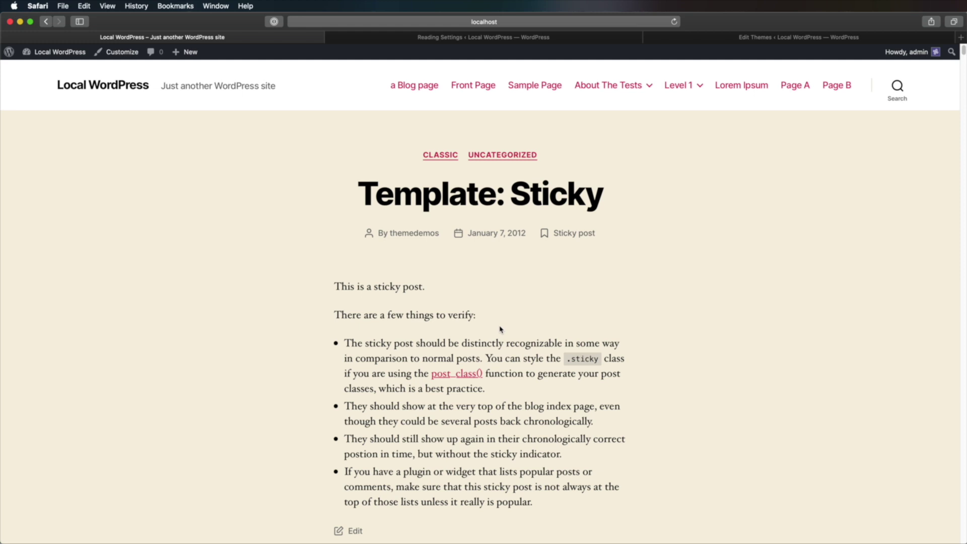
left_click(758, 38)
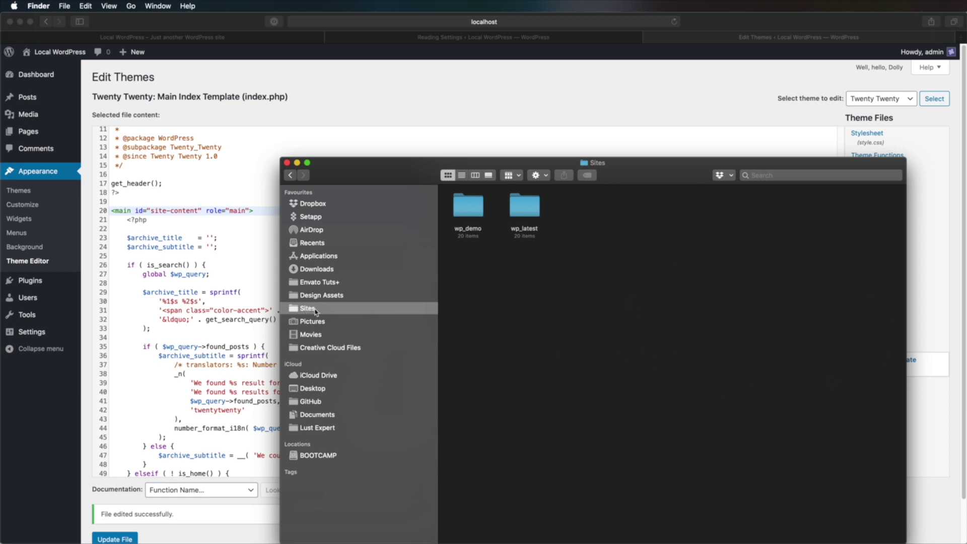
Browse Sites > wp_latest > wp-content > themes > twentytwenty and open index.php with Visual Studio Code
double_click(528, 218)
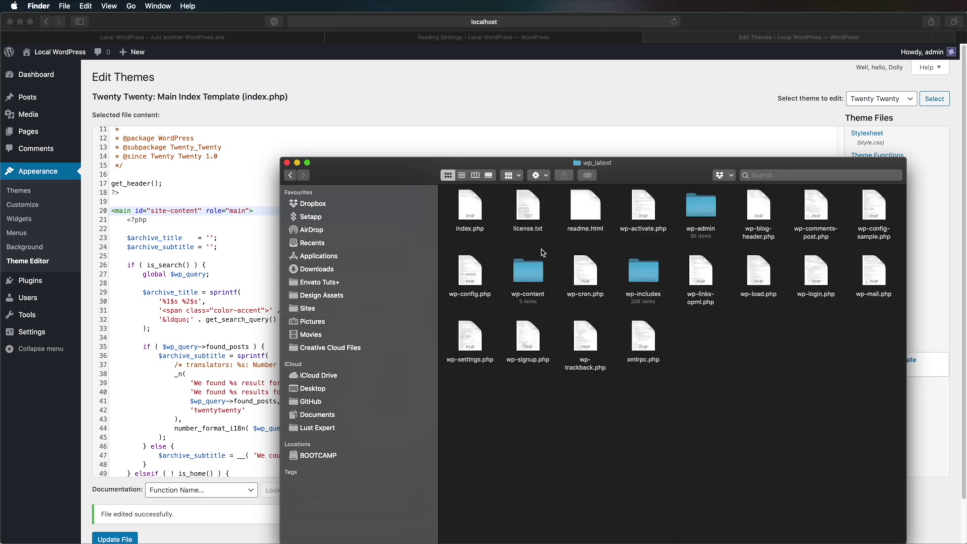
double_click(528, 272)
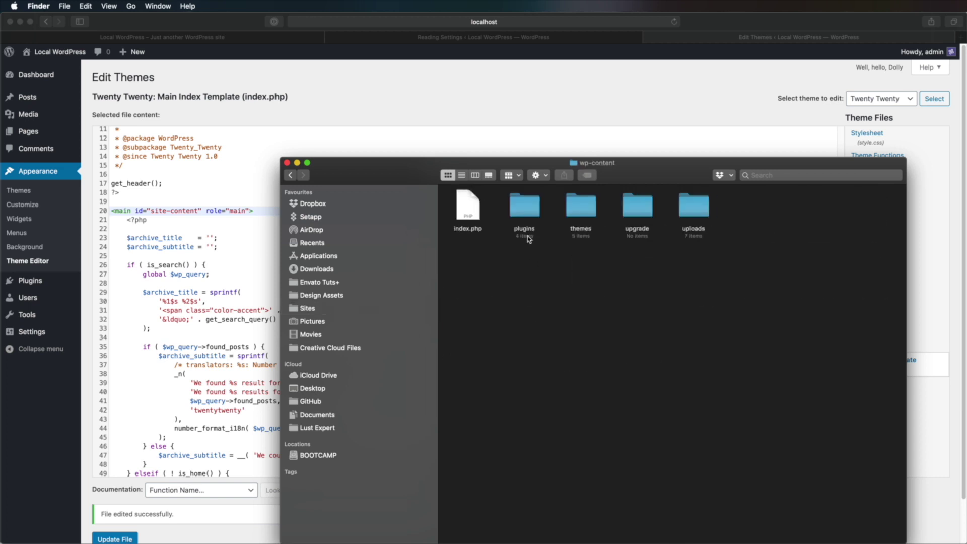
double_click(584, 205)
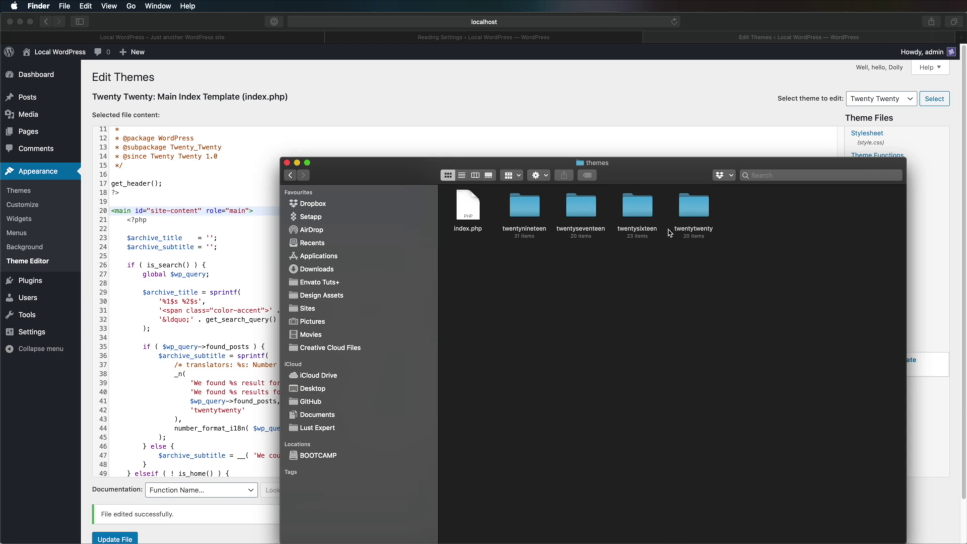
double_click(697, 209)
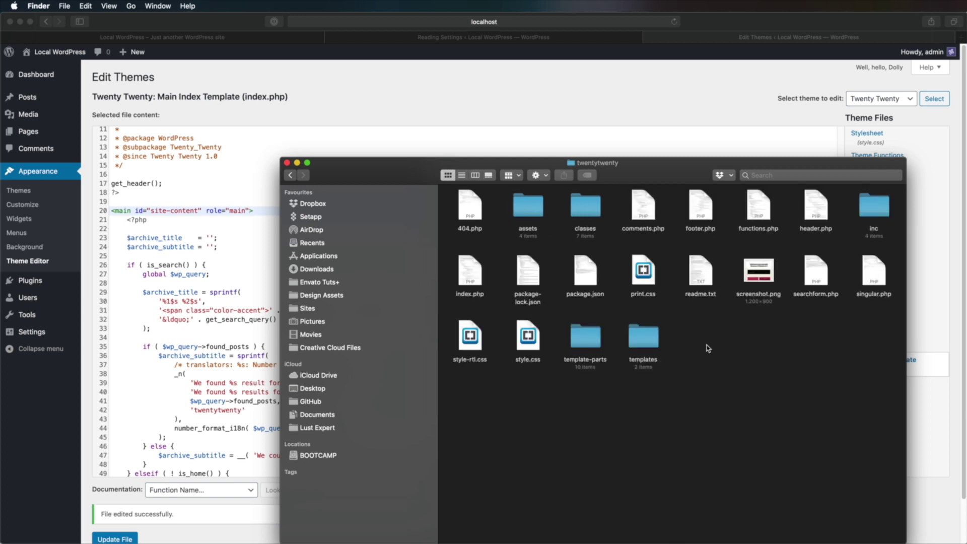
left_click(470, 275)
right_click(470, 278)
mouse_move(498, 280)
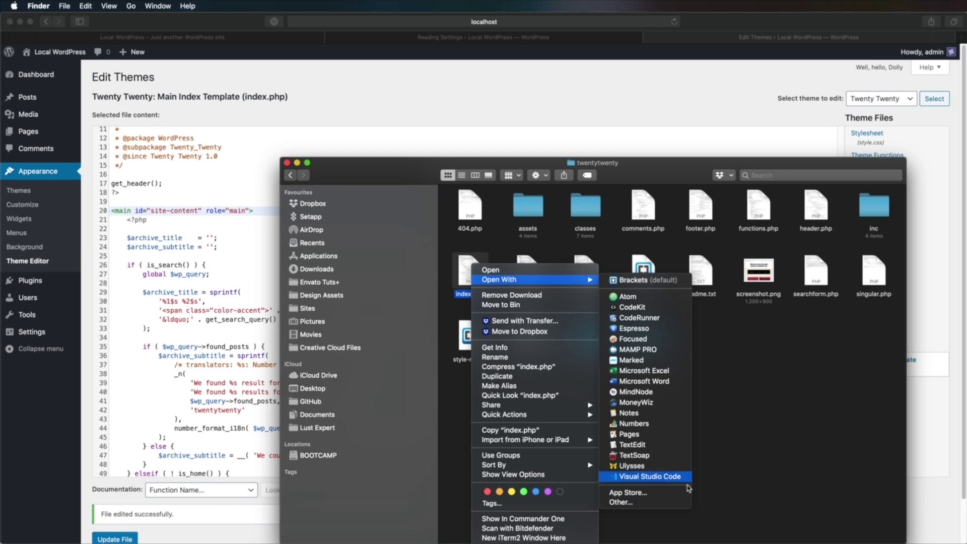
left_click(689, 477)
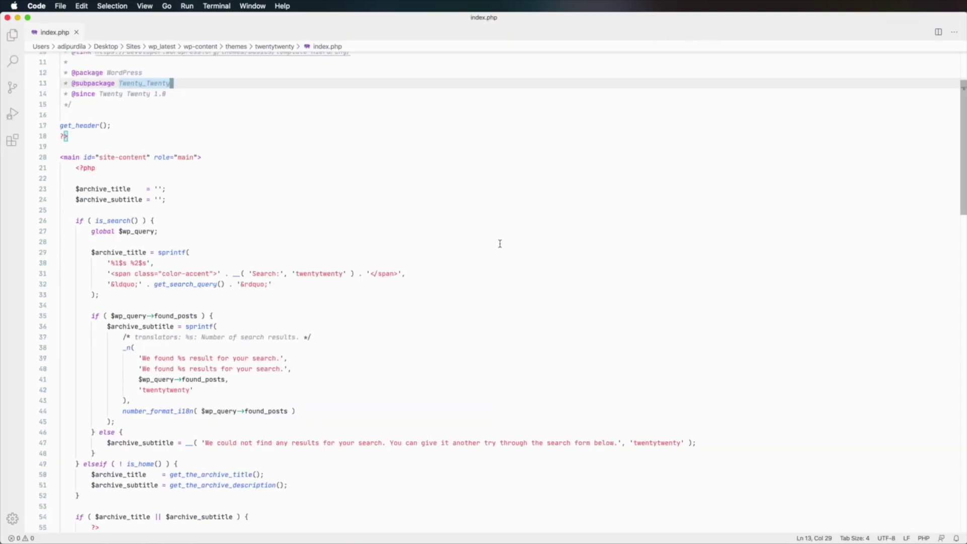
scroll(501, 242, "down", 5)
scroll(255, 340, "down", 2)
scroll(276, 335, "up", 10)
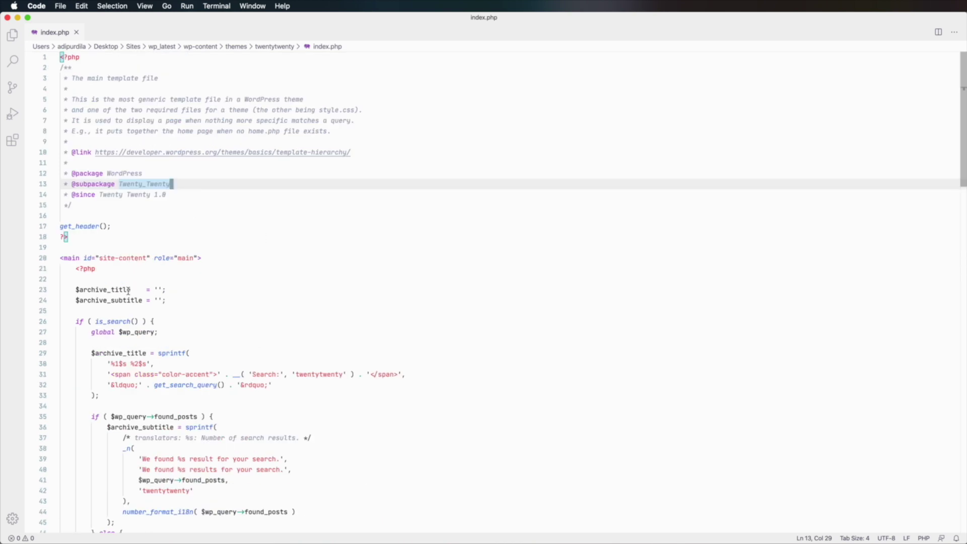
left_click(140, 278)
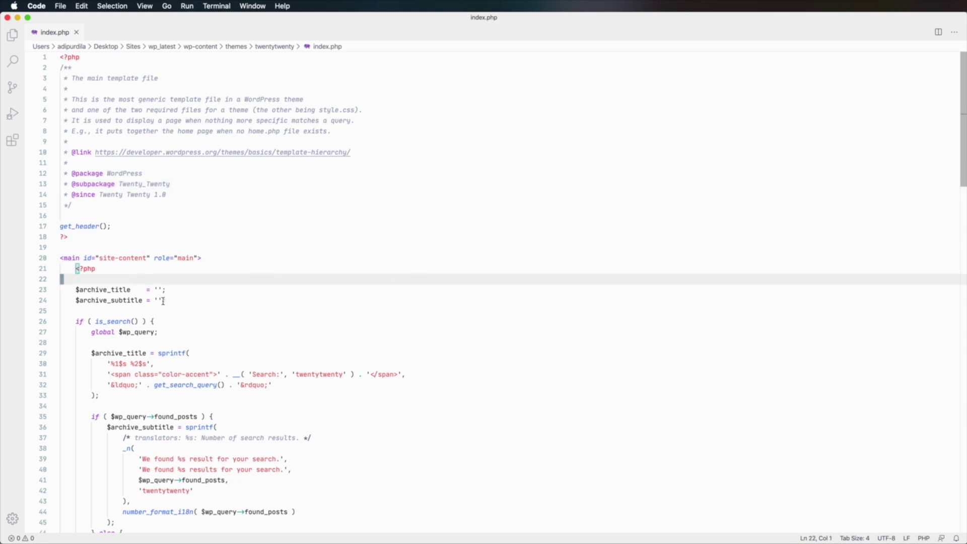
left_click(164, 258)
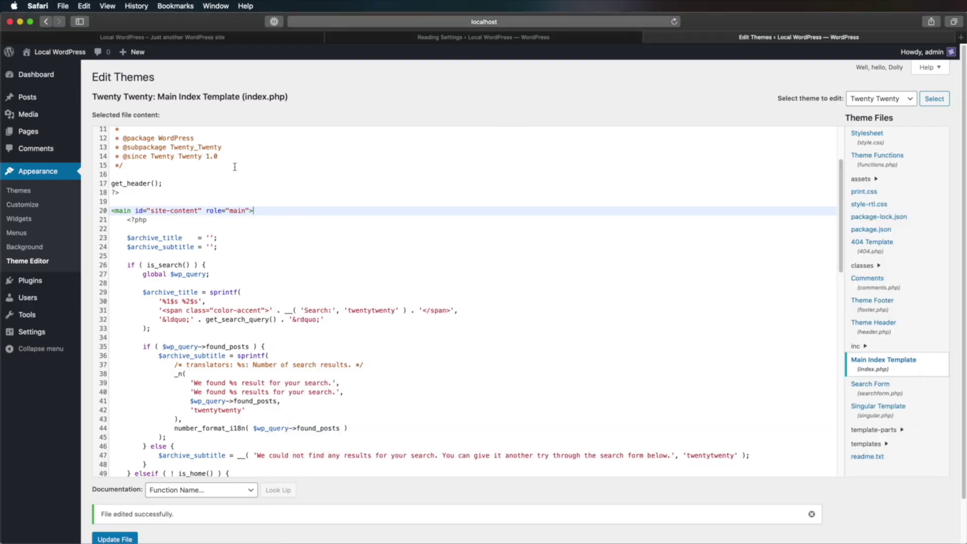
Put the caret at the end of line 27, then bring up the Reading Settings tab
left_click(285, 274)
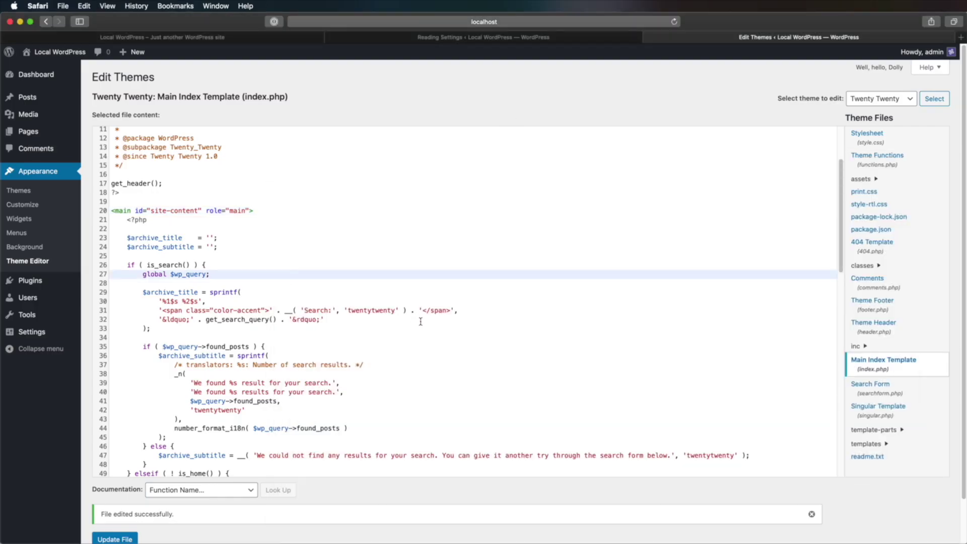
left_click(494, 38)
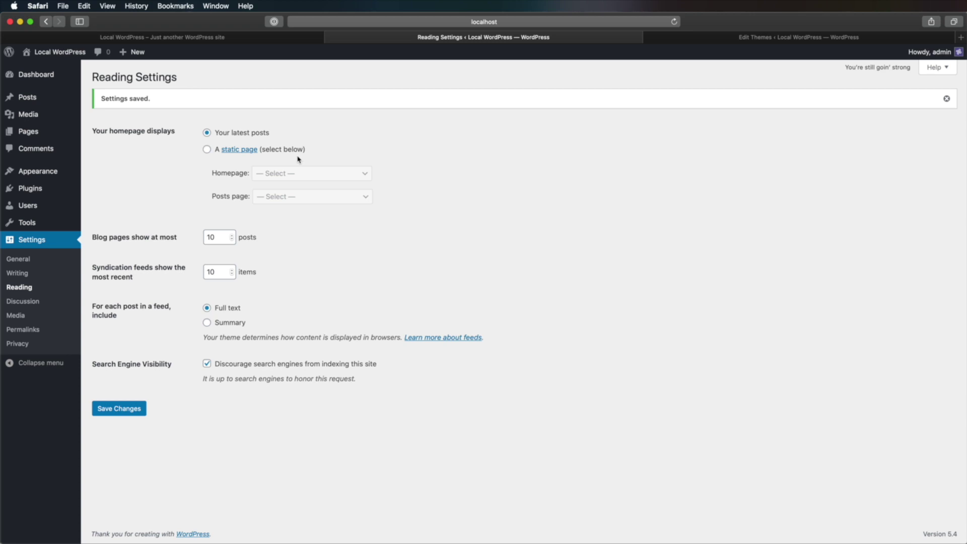
Set the homepage to A static page showing Sample Page and save the reading settings
left_click(207, 150)
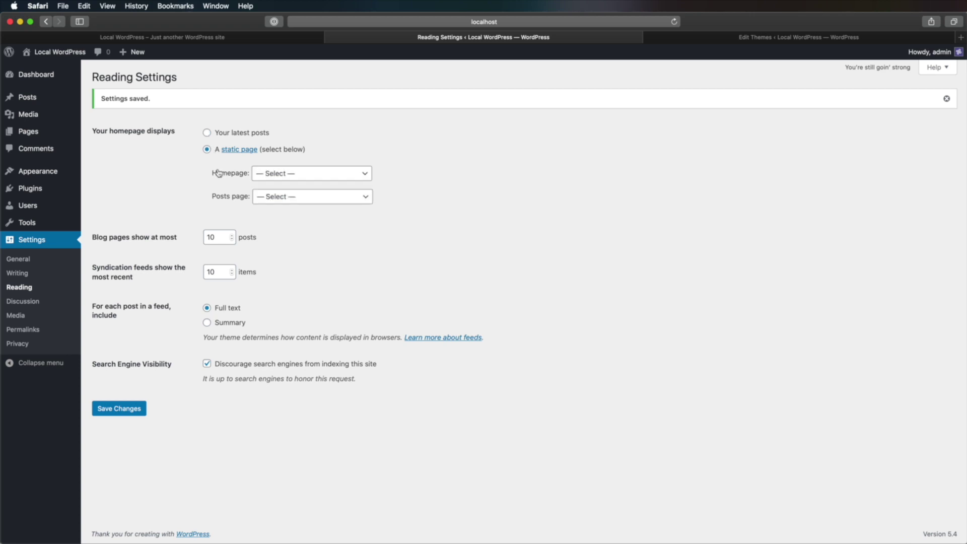
left_click(298, 174)
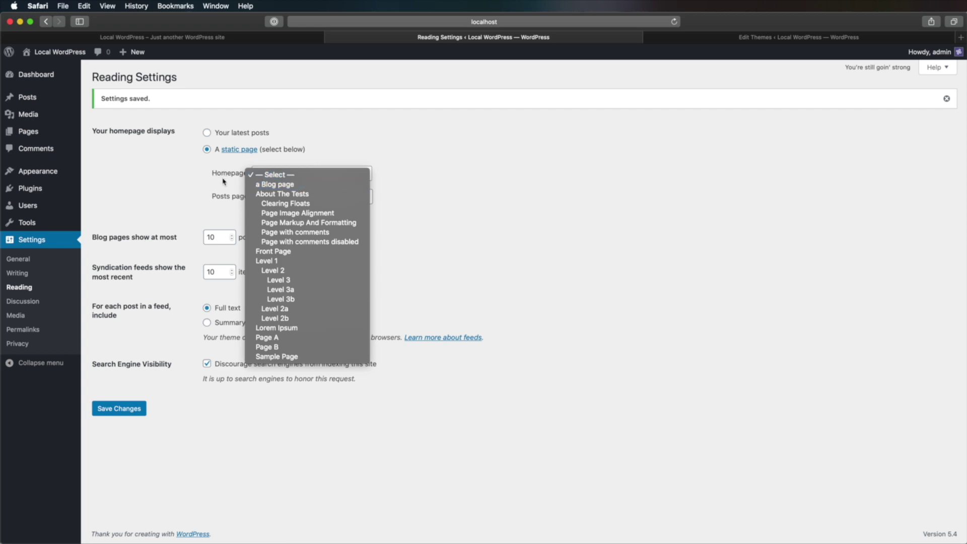
left_click(296, 357)
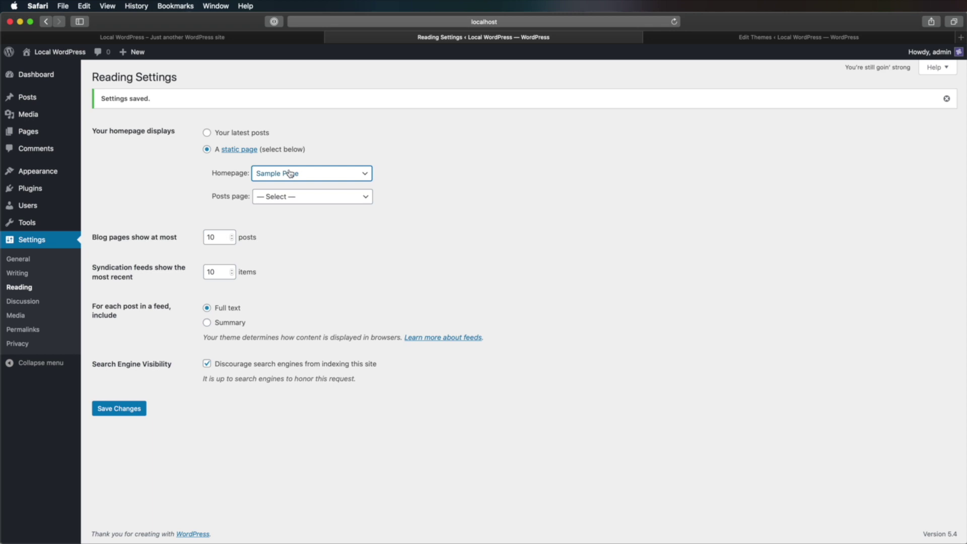
left_click(133, 410)
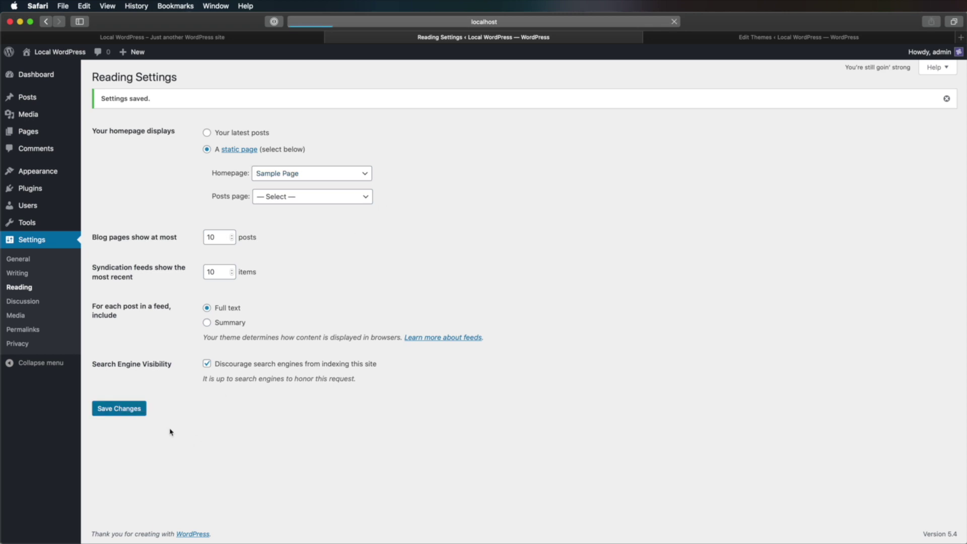
left_click(749, 38)
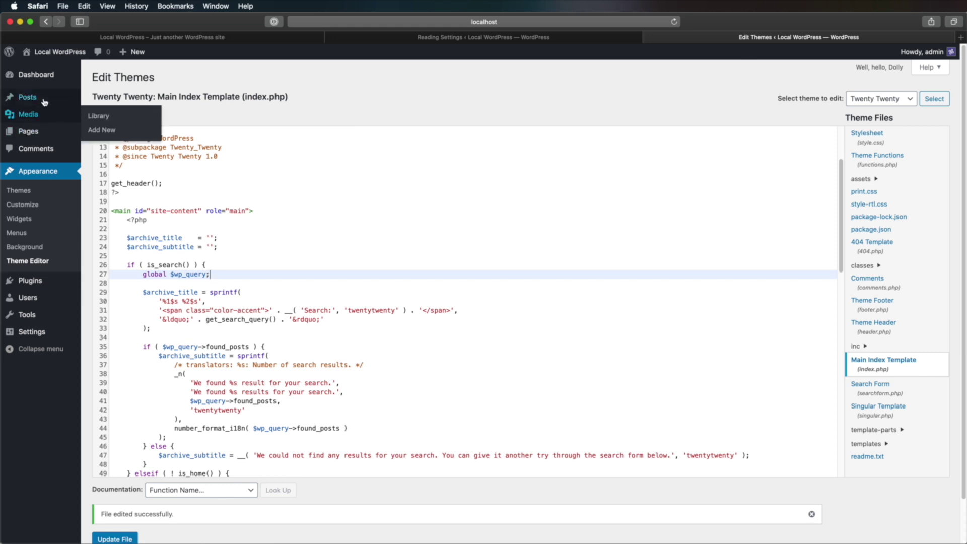
From Pages > All Pages, open Sample Page (marked Front Page) in the block editor
mouse_move(27, 131)
left_click(100, 134)
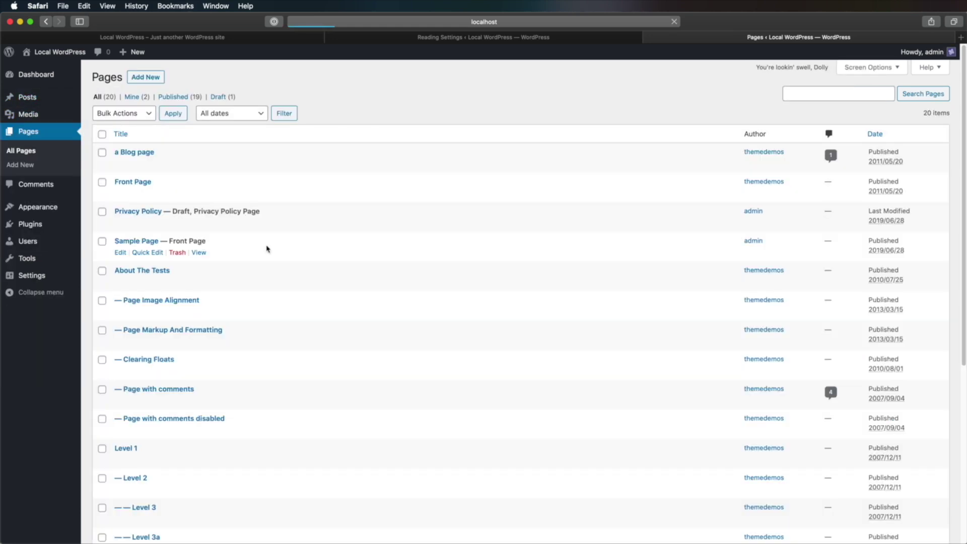
scroll(266, 249, "down", 3)
scroll(266, 248, "down", 5)
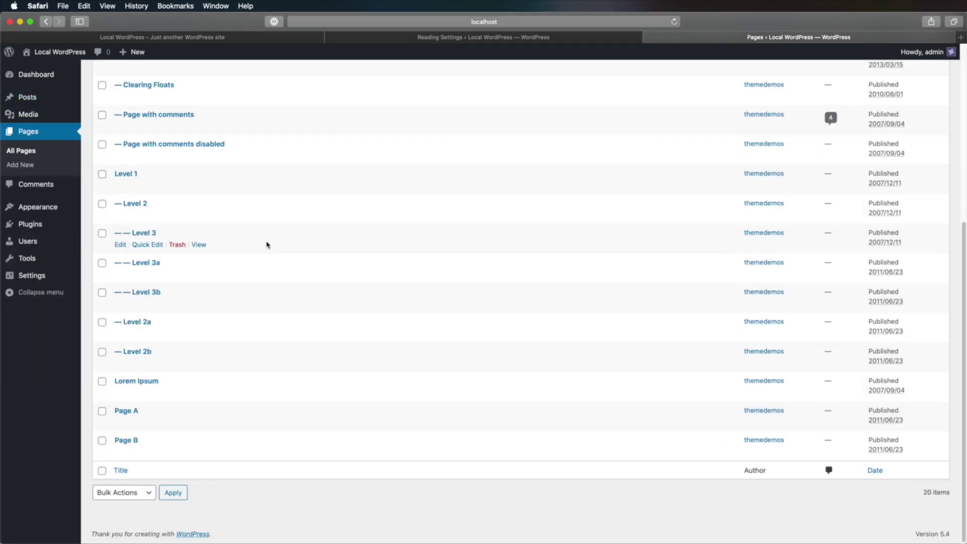
scroll(217, 333, "up", 7)
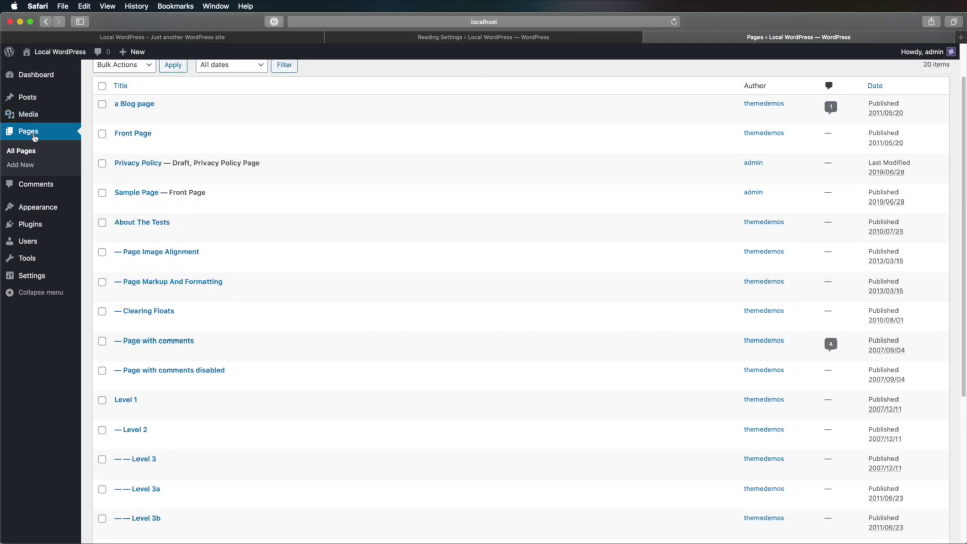
left_click(120, 204)
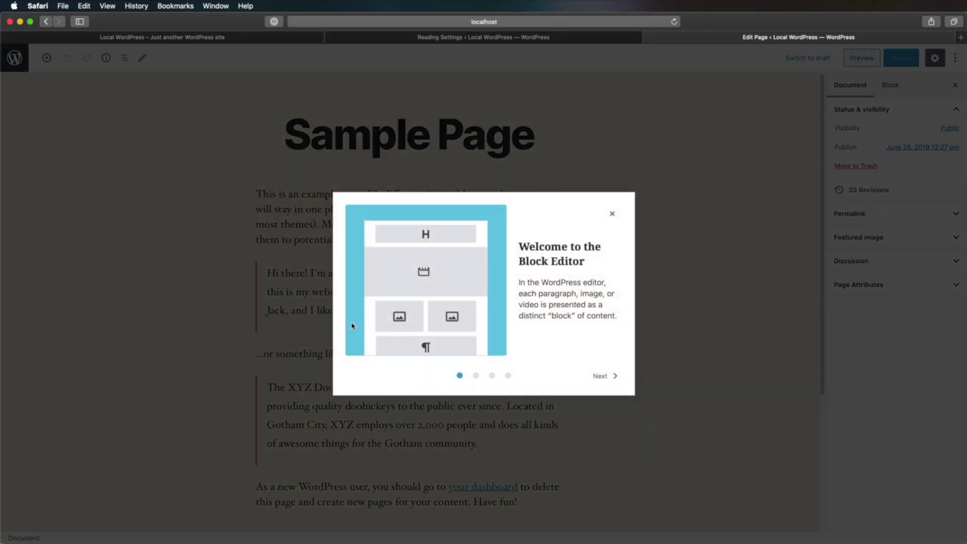
Dismiss the editor intro, remove the first (bike messenger) quote block, and update the Sample Page
left_click(612, 214)
left_click(364, 216)
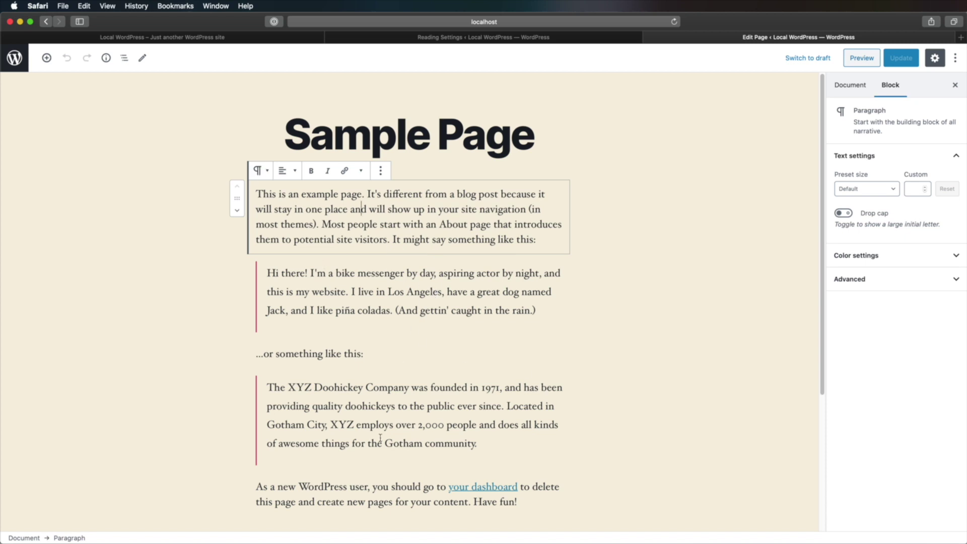
scroll(572, 184, "down", 3)
scroll(437, 250, "up", 3)
left_click(333, 304)
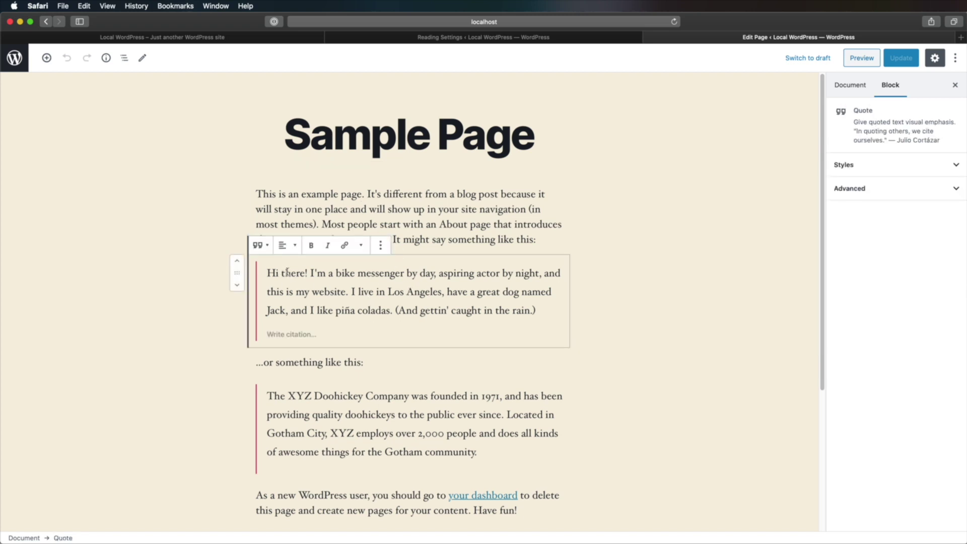
left_click(381, 247)
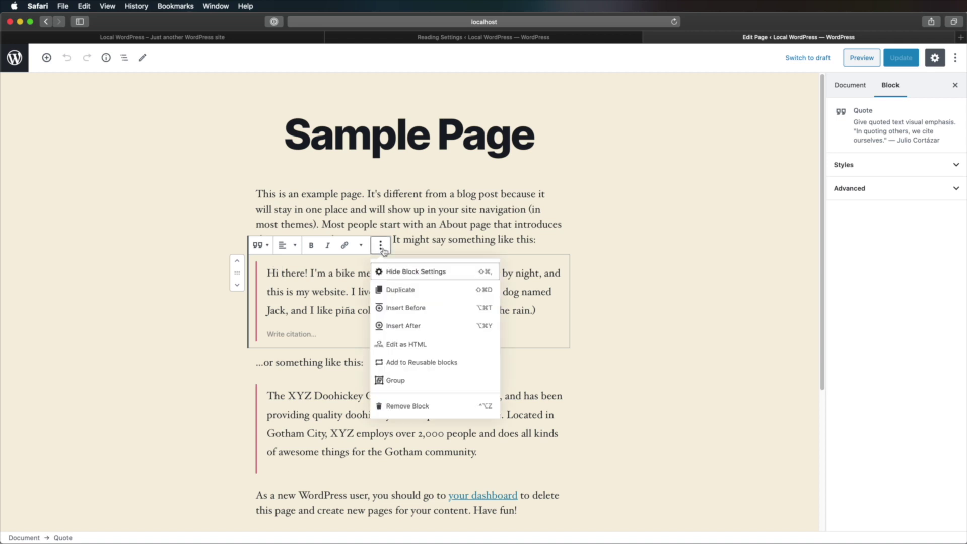
left_click(412, 403)
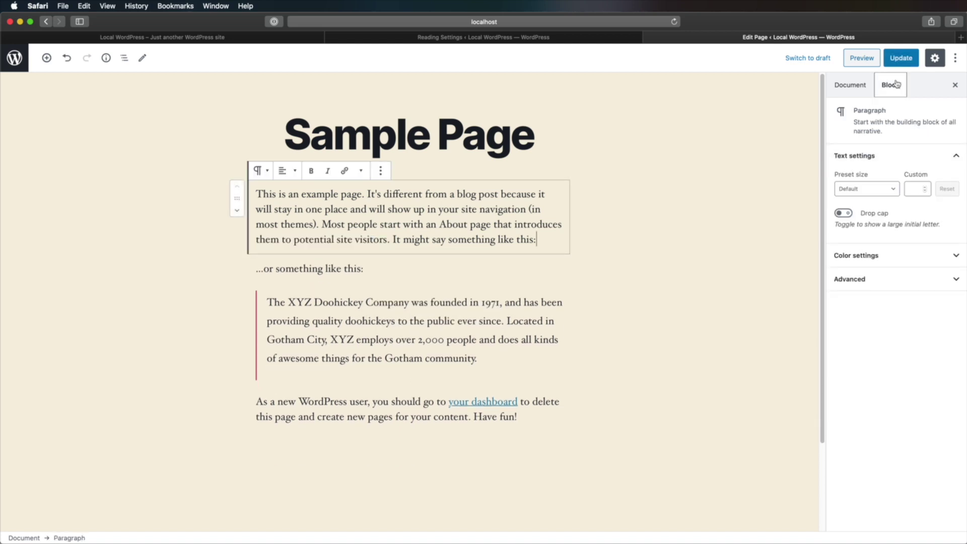
left_click(899, 59)
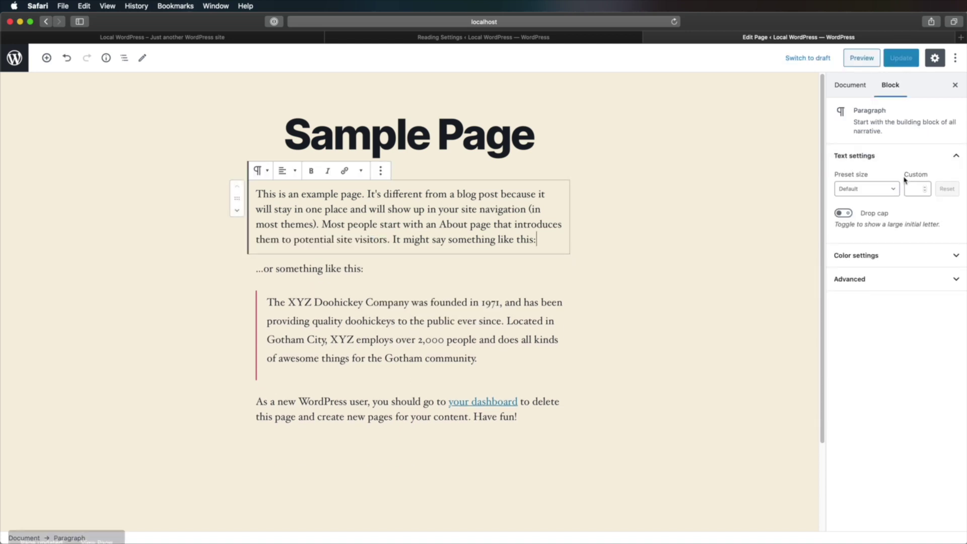
left_click(176, 38)
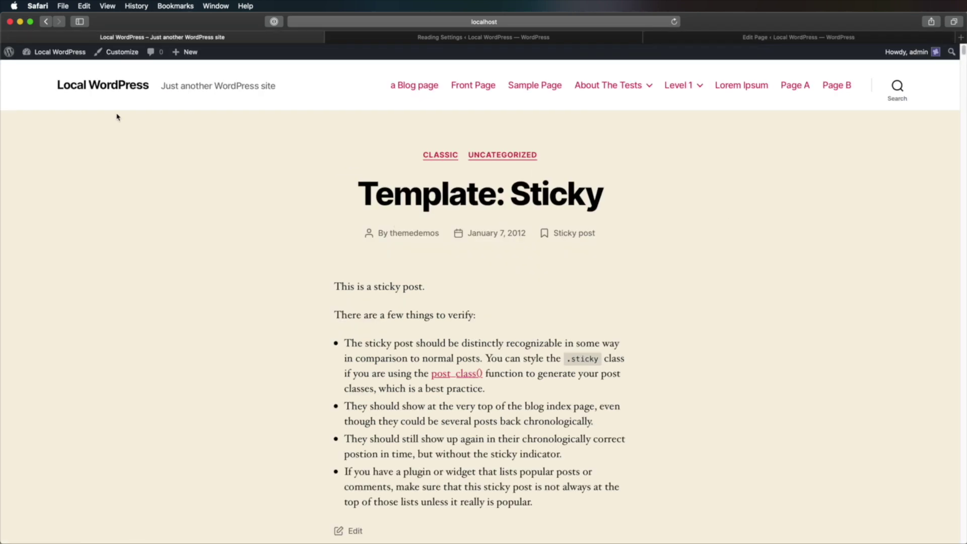
key("super+r")
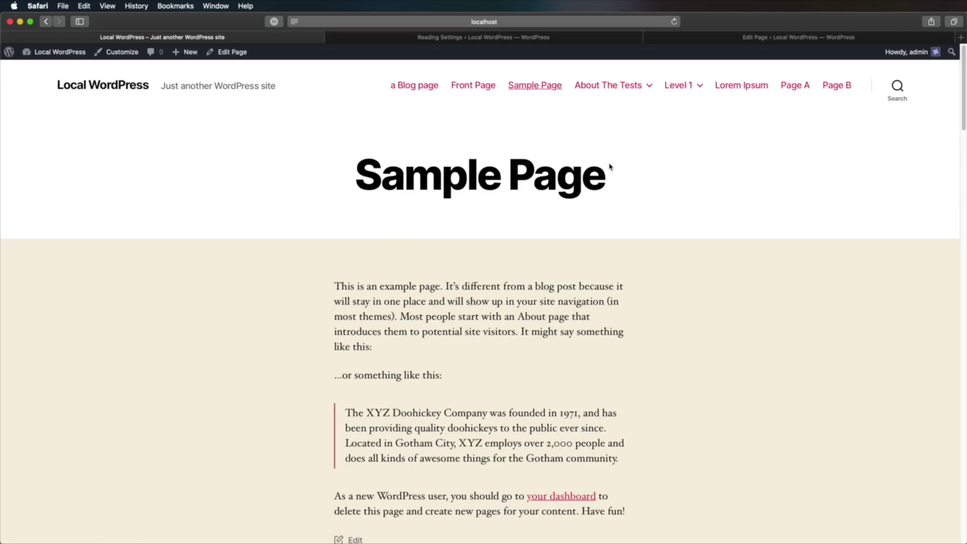
left_click_drag(365, 174, 579, 185)
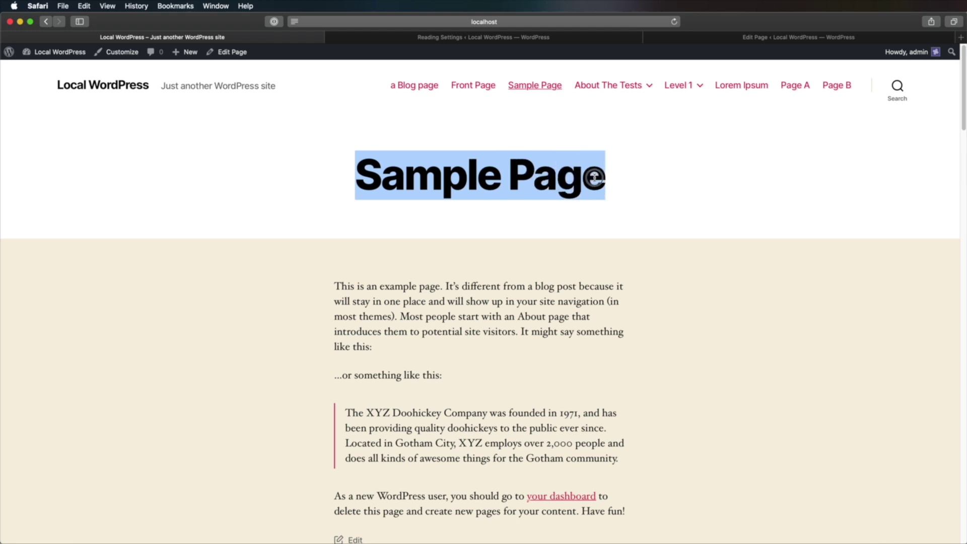
left_click(416, 180)
left_click_drag(346, 175, 601, 182)
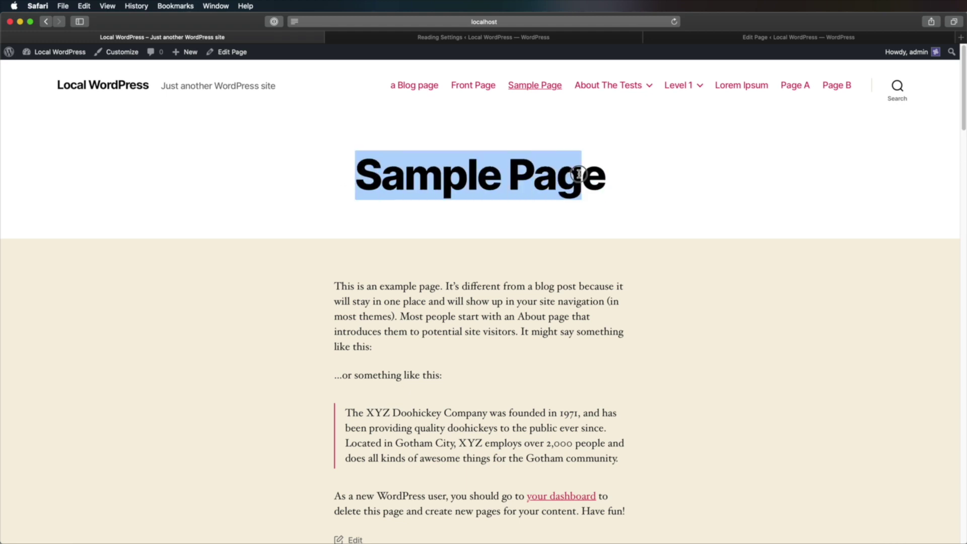
left_click(622, 222)
left_click_drag(356, 286, 464, 395)
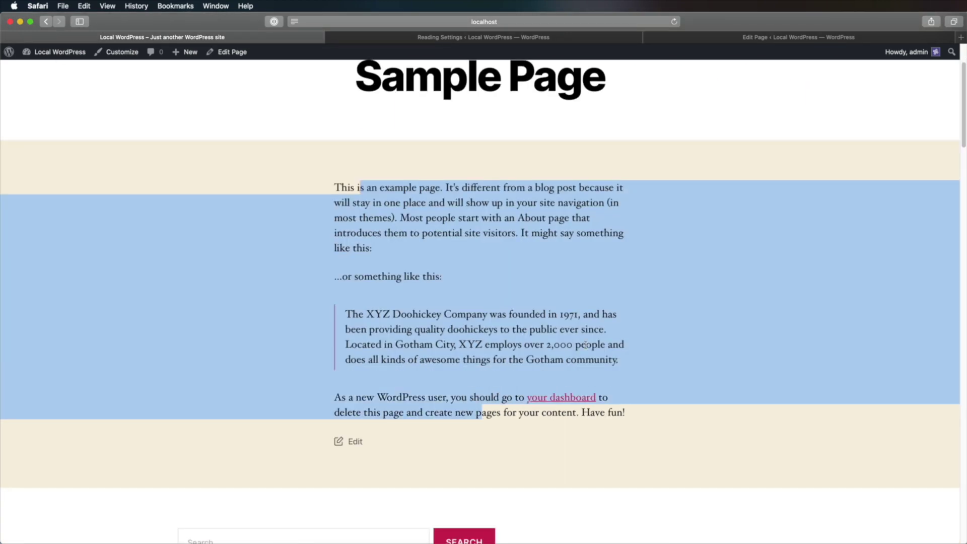
left_click(700, 290)
scroll(610, 311, "up", 3)
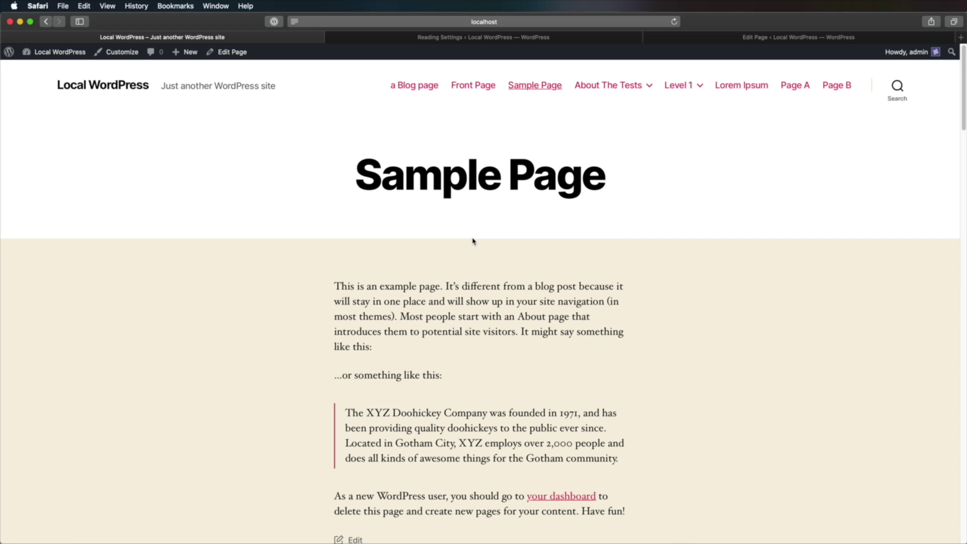
In the Sample Page editor, expand Page Attributes and show the Template dropdown options
left_click(769, 38)
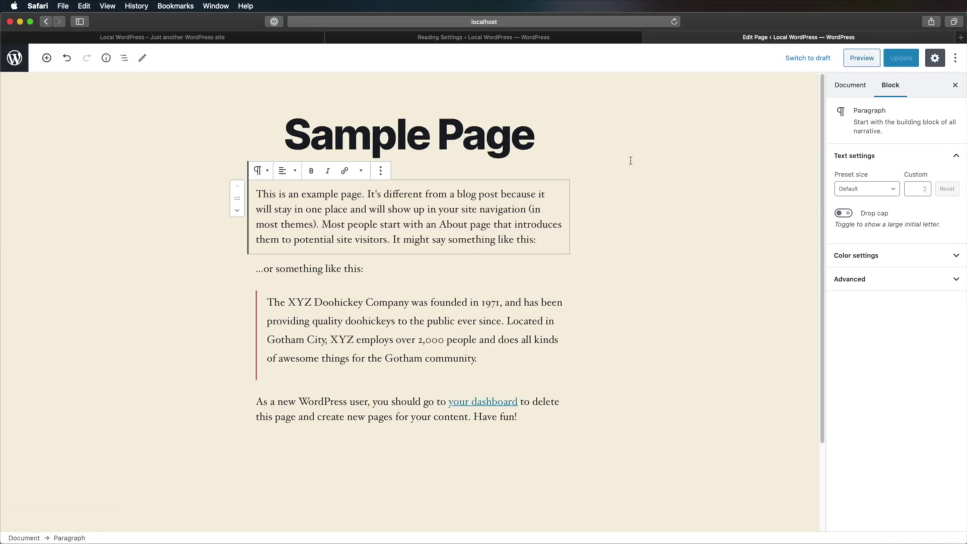
left_click(611, 183)
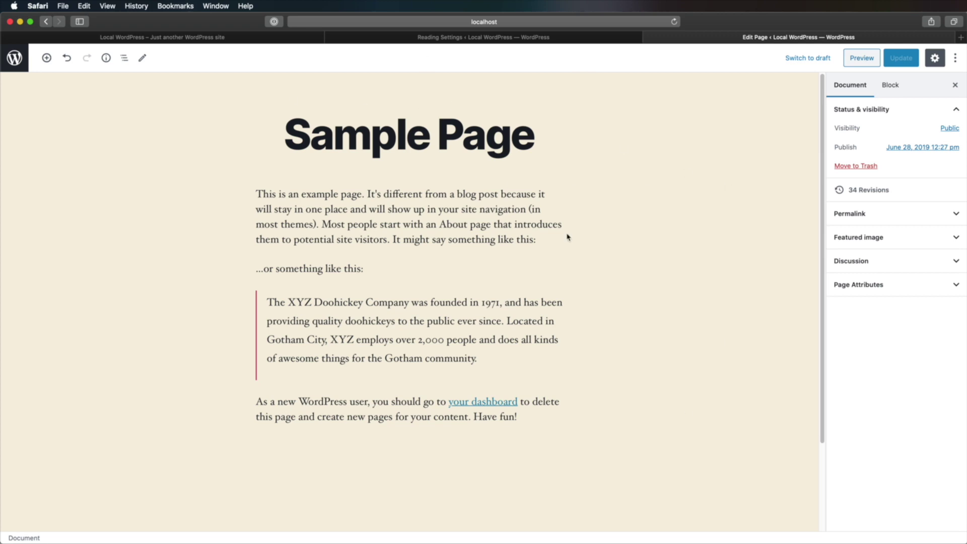
left_click(928, 287)
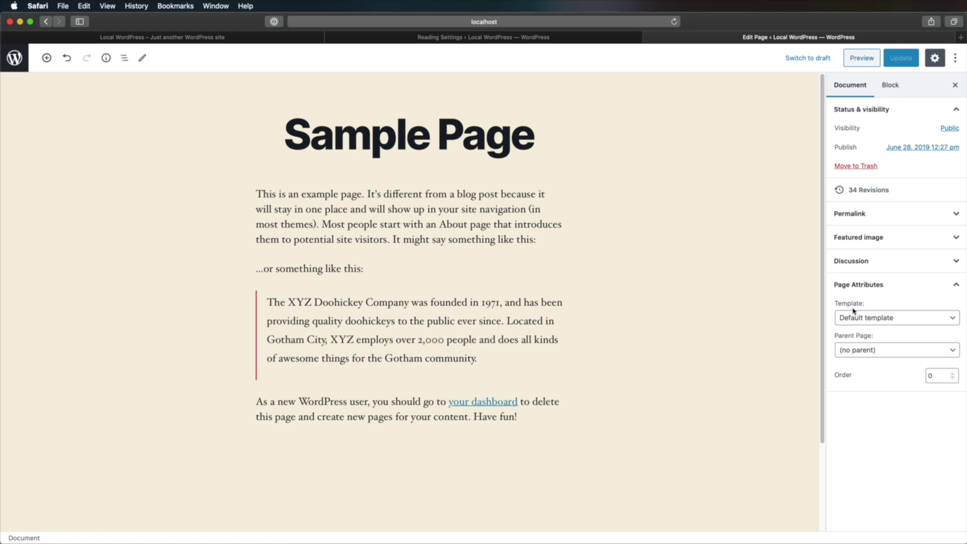
left_click(867, 321)
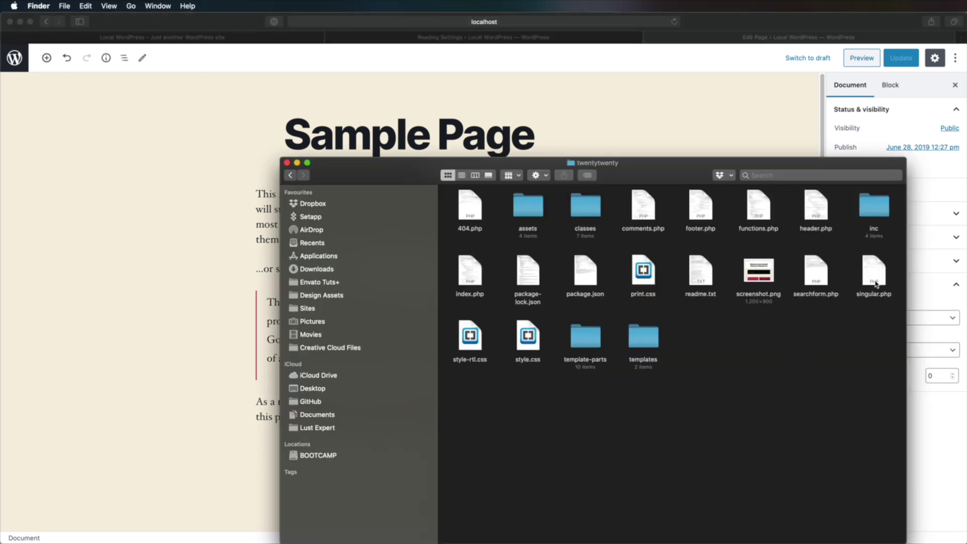
Drag singular.php from the twentytwenty theme folder onto Visual Studio Code
left_click(875, 279)
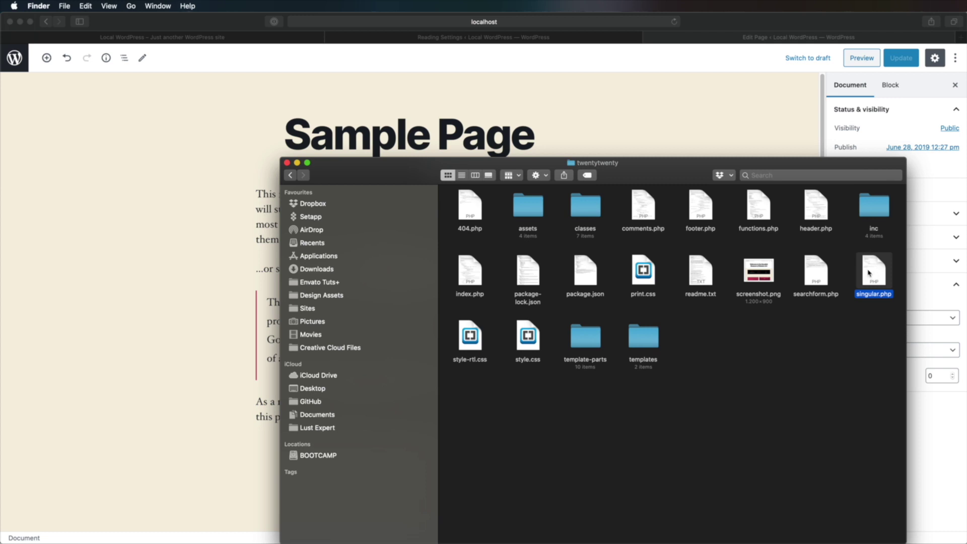
mouse_move(877, 273)
left_mouse_down()
mouse_move(870, 285)
mouse_move(875, 270)
left_mouse_up()
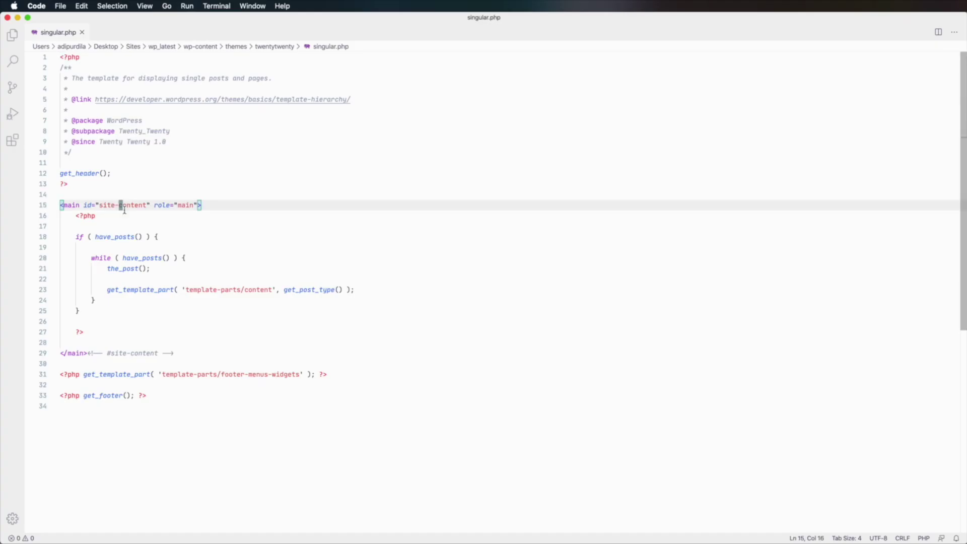
Add an indented 'Hello' line inside main in singular.php and confirm it on the reloaded homepage
left_click(121, 205)
key("Down")
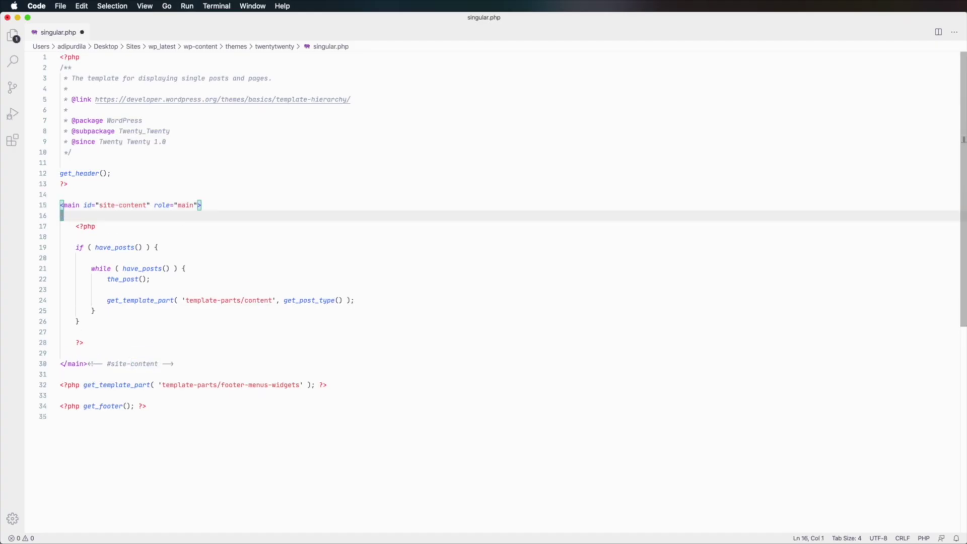
key("Tab")
type("Hello")
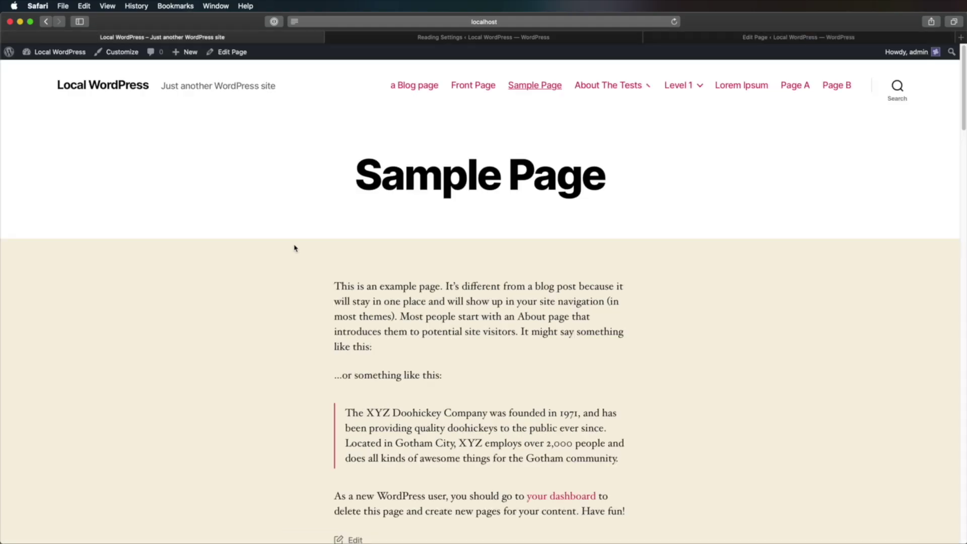
key("super+r")
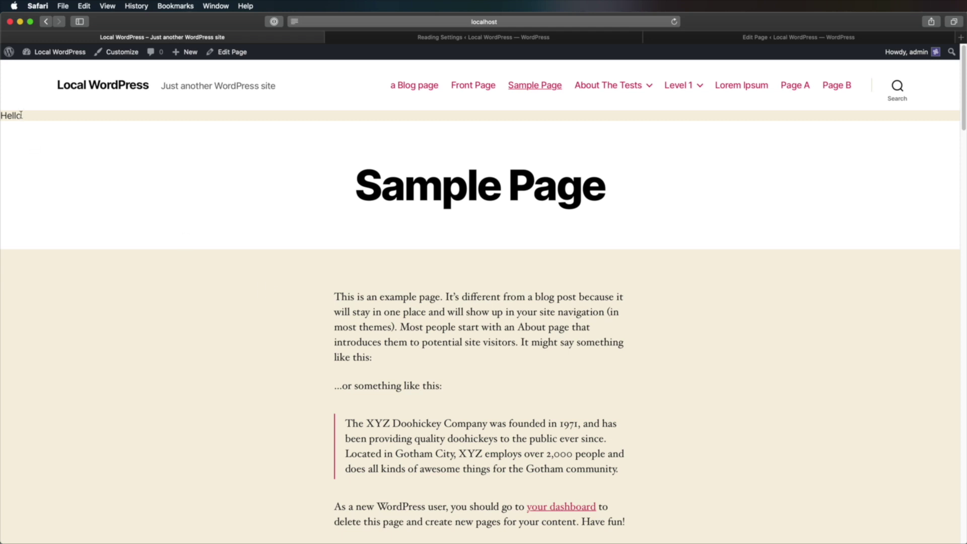
left_click_drag(25, 117, 4, 112)
Delete the Hello line, save singular.php, and reload the homepage to confirm it's gone
key("super+Tab")
key("BackSpace")
key("BackSpace")
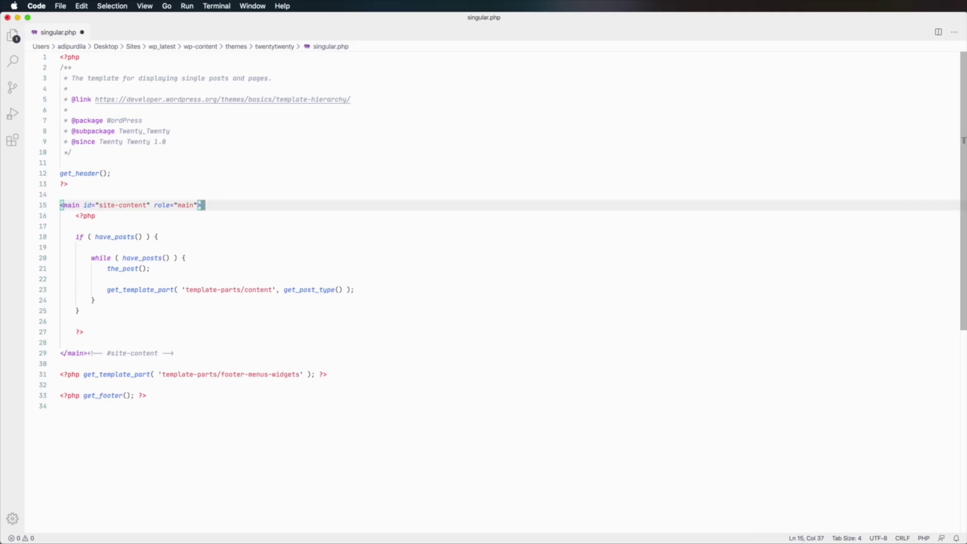
key("super+s")
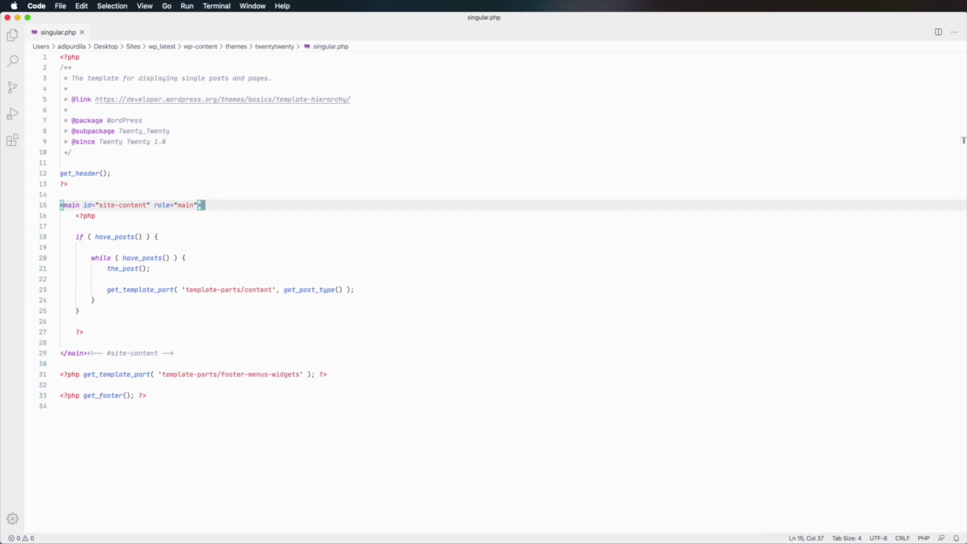
key("super+Tab")
key("super+r")
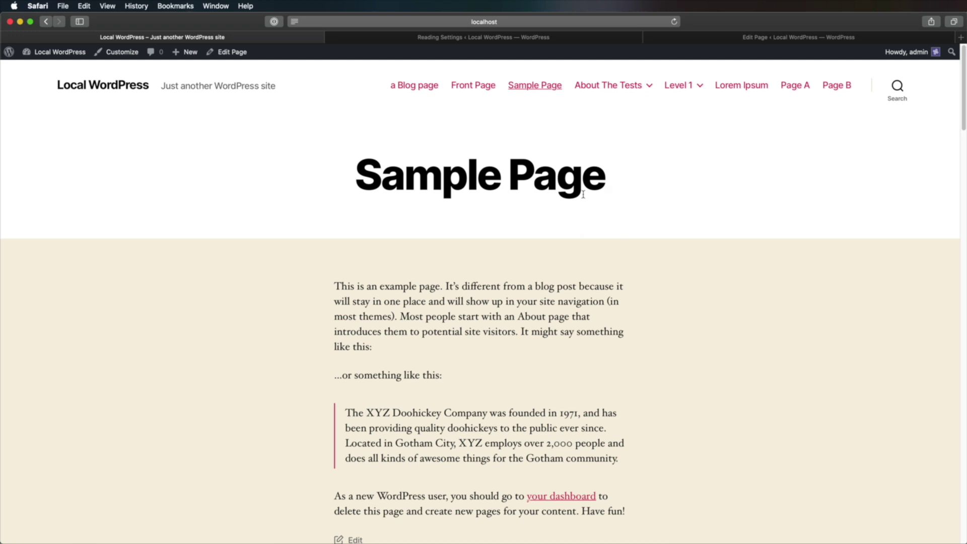
Check Reading Settings for the static Sample Page homepage, then list the page's available templates
left_click(443, 38)
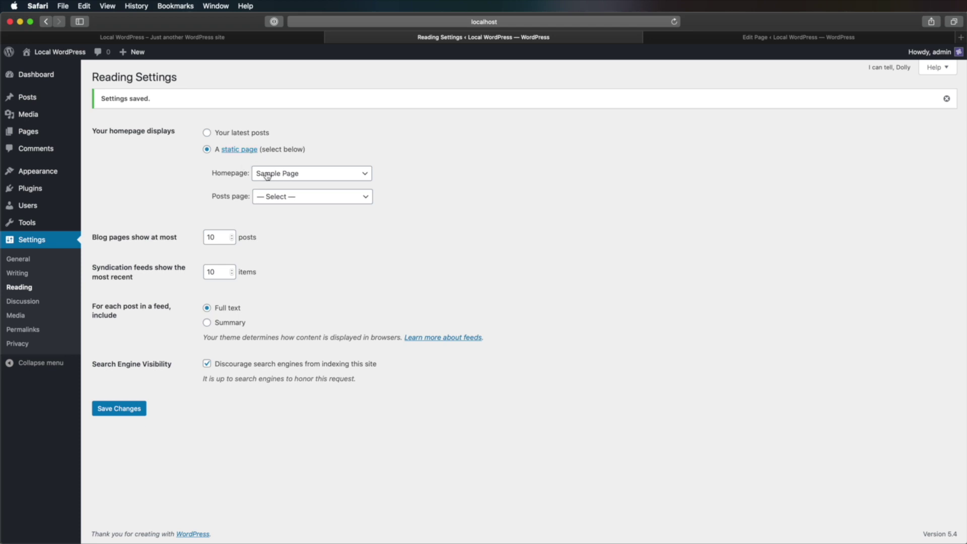
left_click(770, 42)
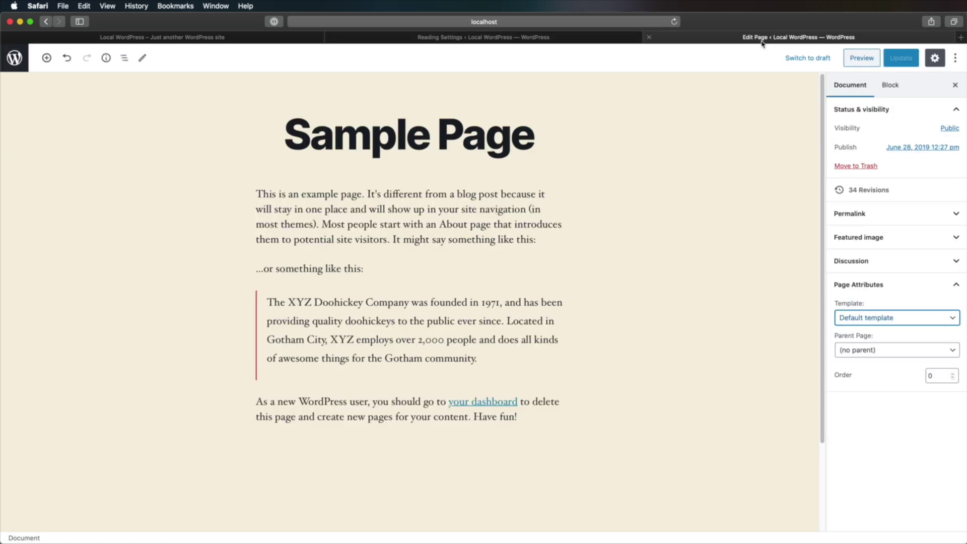
left_click(447, 39)
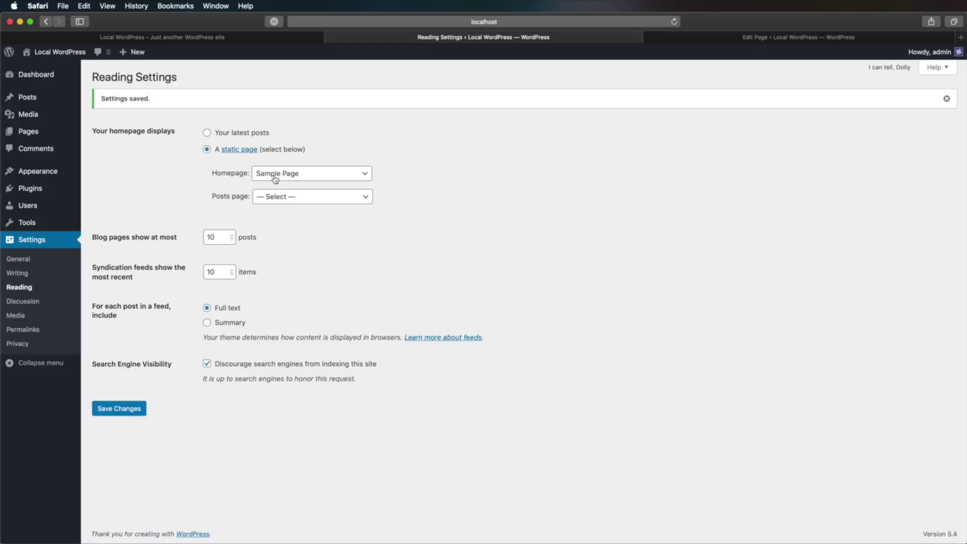
left_click(794, 41)
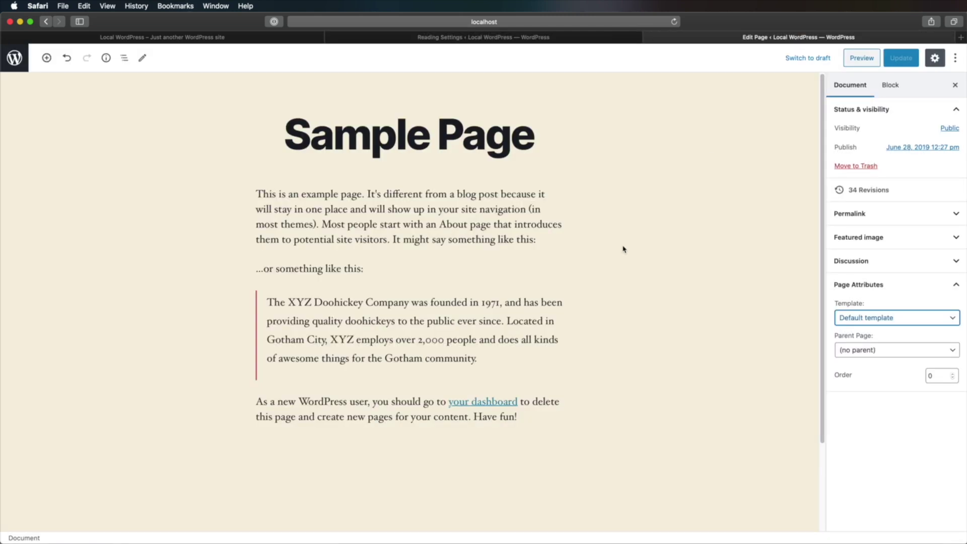
left_click(882, 318)
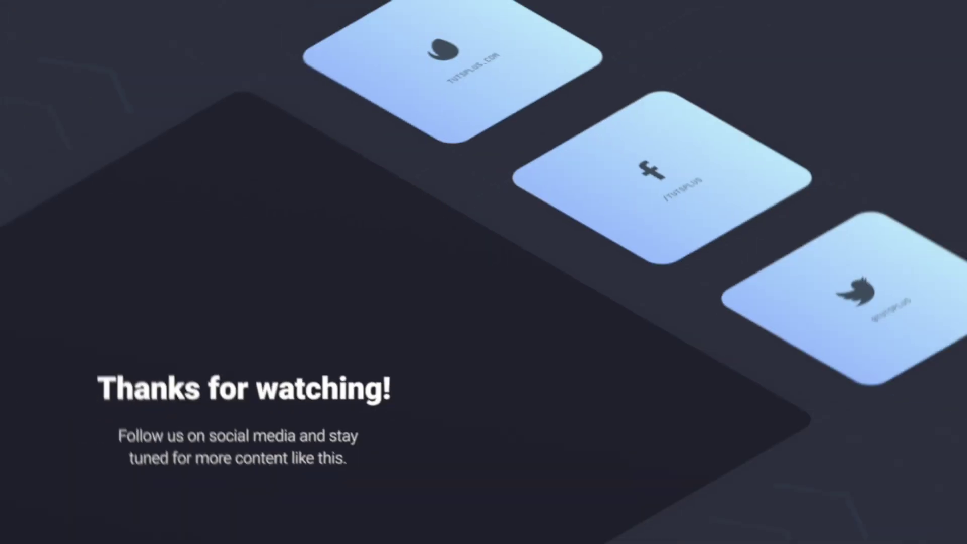